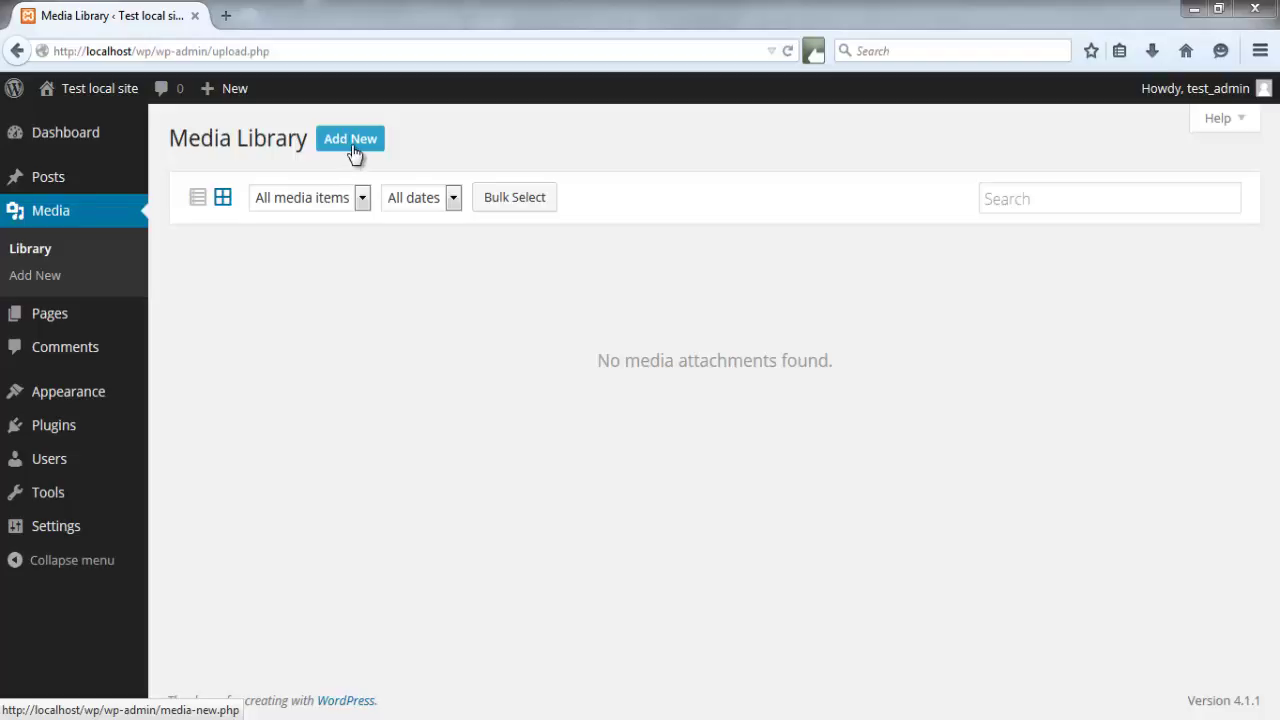
# Step: View the media library's file upload area and close it again
pyautogui.click(353, 151)
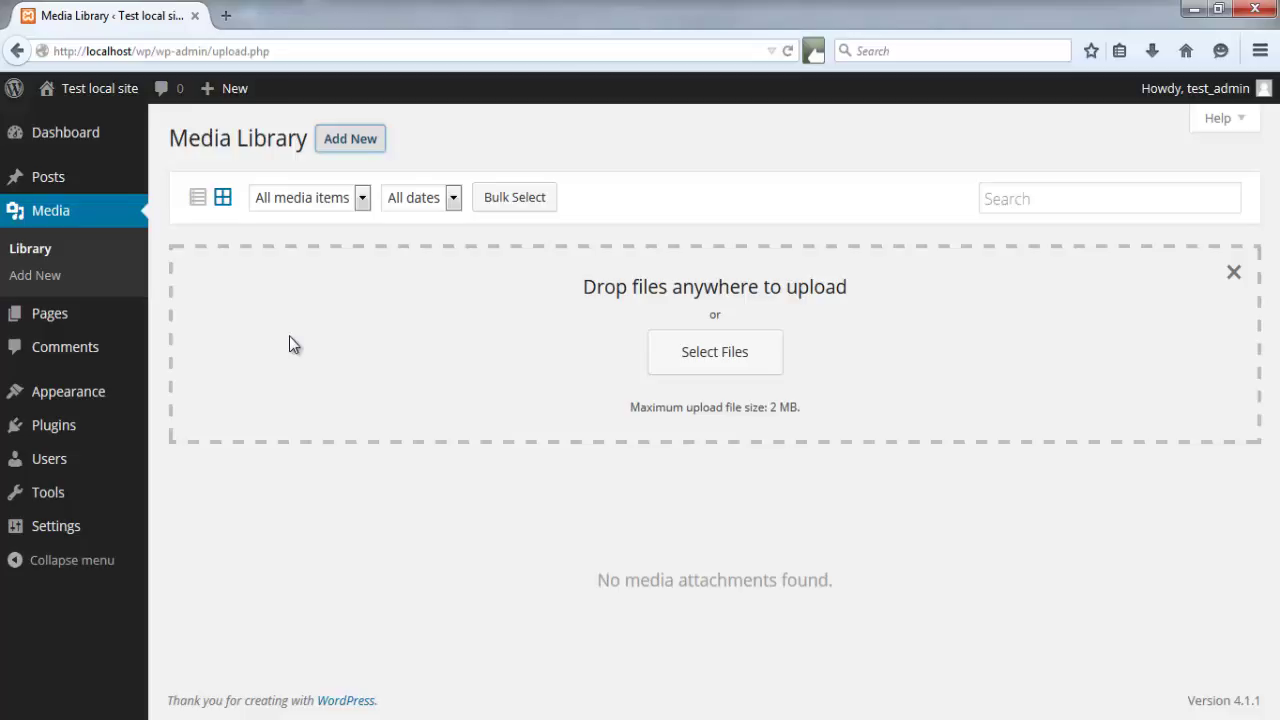
pyautogui.click(1233, 273)
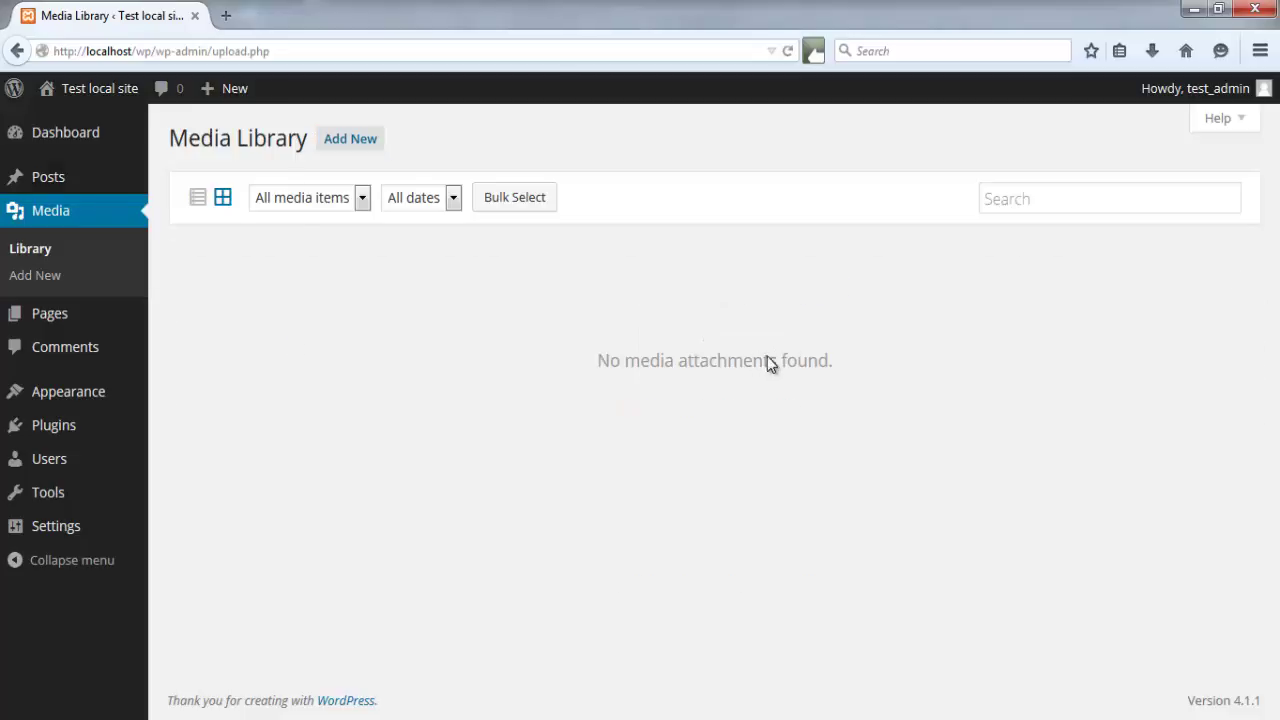
# Step: Create a new post titled "Test image post" with the body text "Това е тестови пост, в който ще прикачим изображение."
pyautogui.click(185, 206)
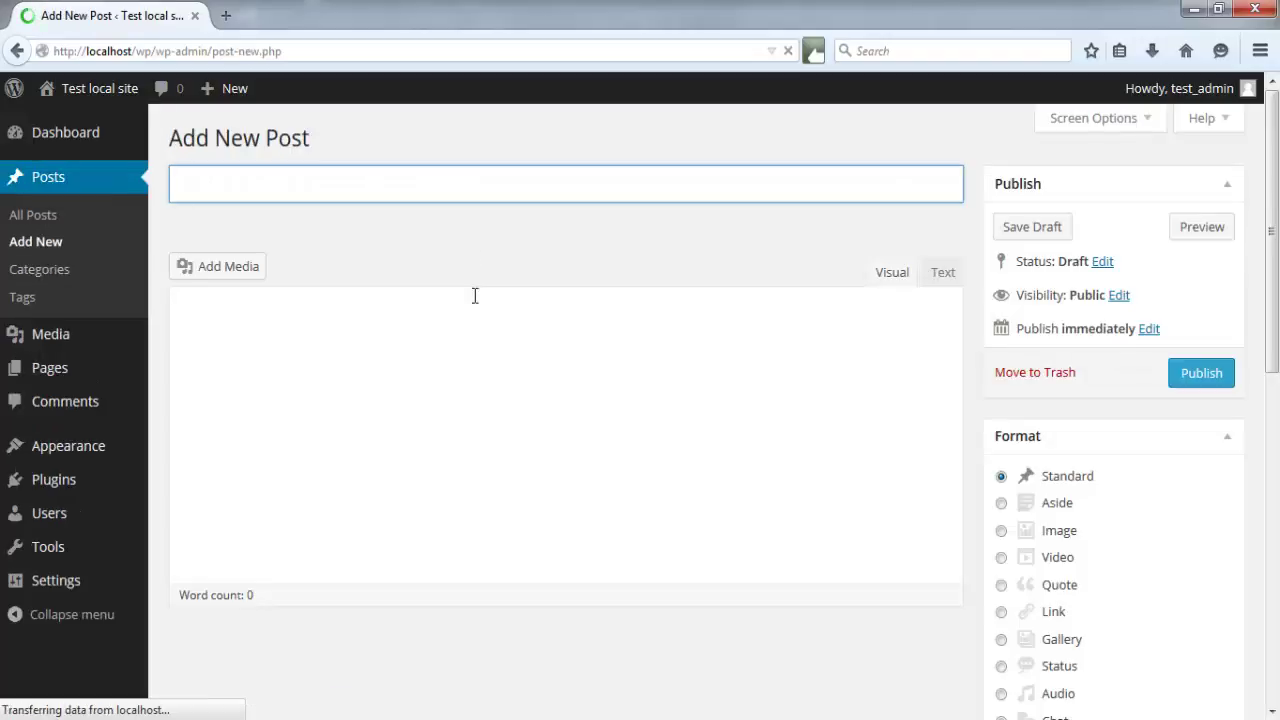
pyautogui.write('Test image post')
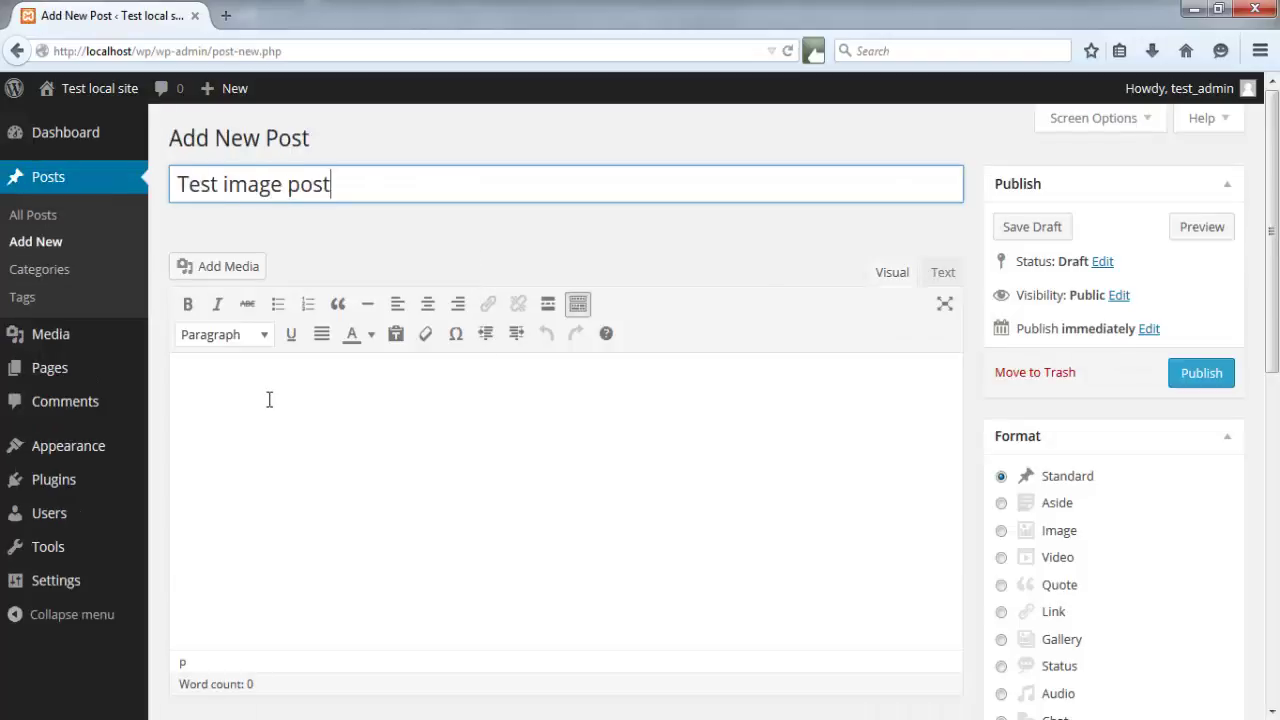
pyautogui.click(269, 400)
pyautogui.write('Това е тестови пост, в който ще ')
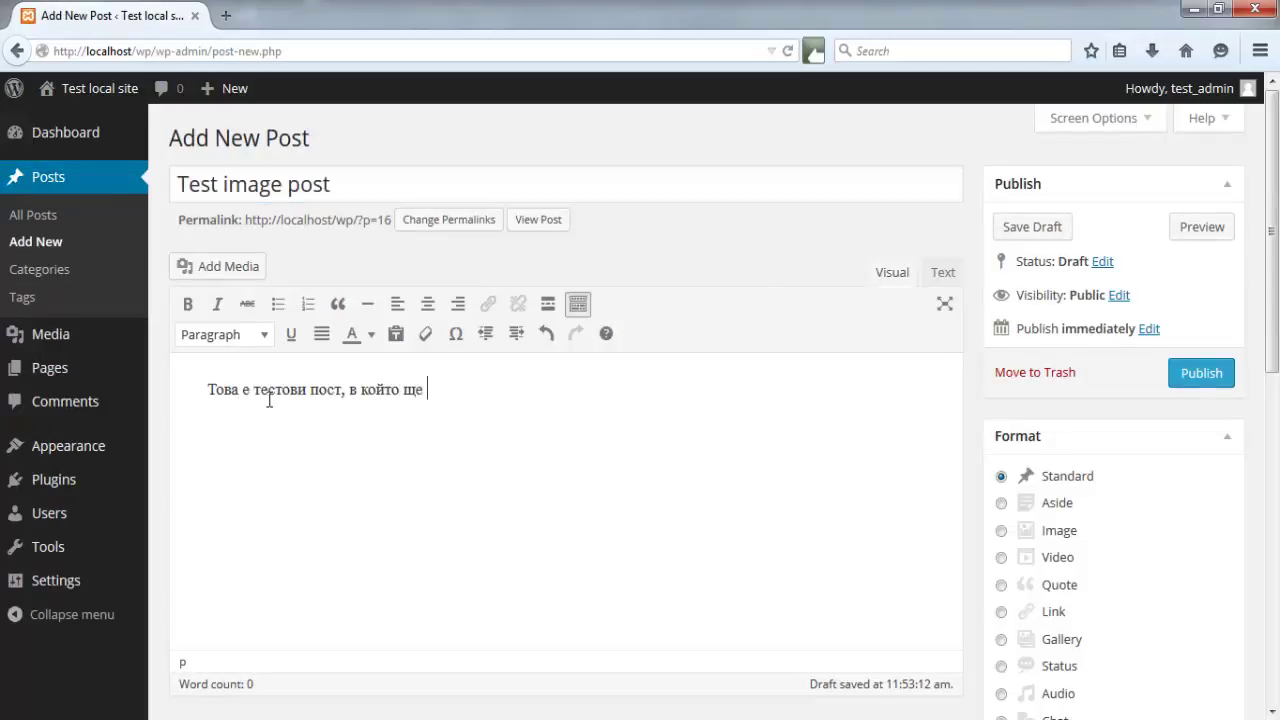
pyautogui.write('прикачим изображение')
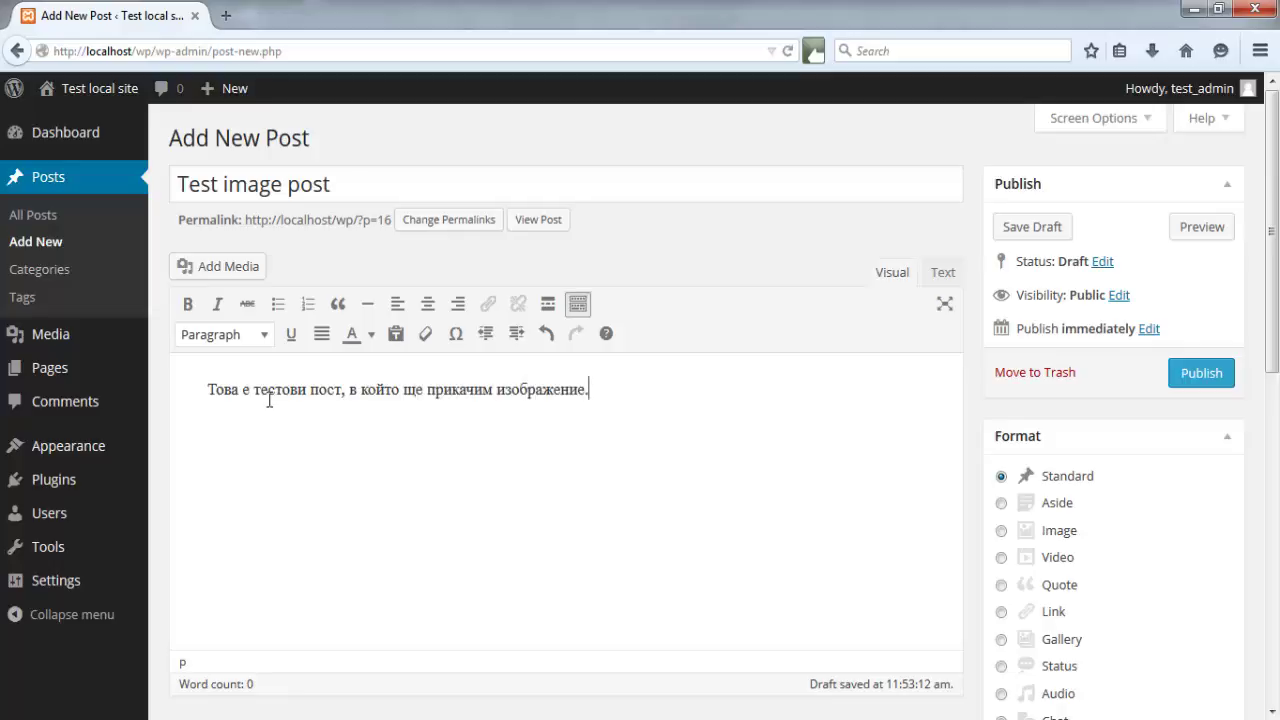
pyautogui.write('.')
# Step: Assign the post to Sample Category 1 and add a tag from the most used tags
pyautogui.scroll(-4, 528, 455)
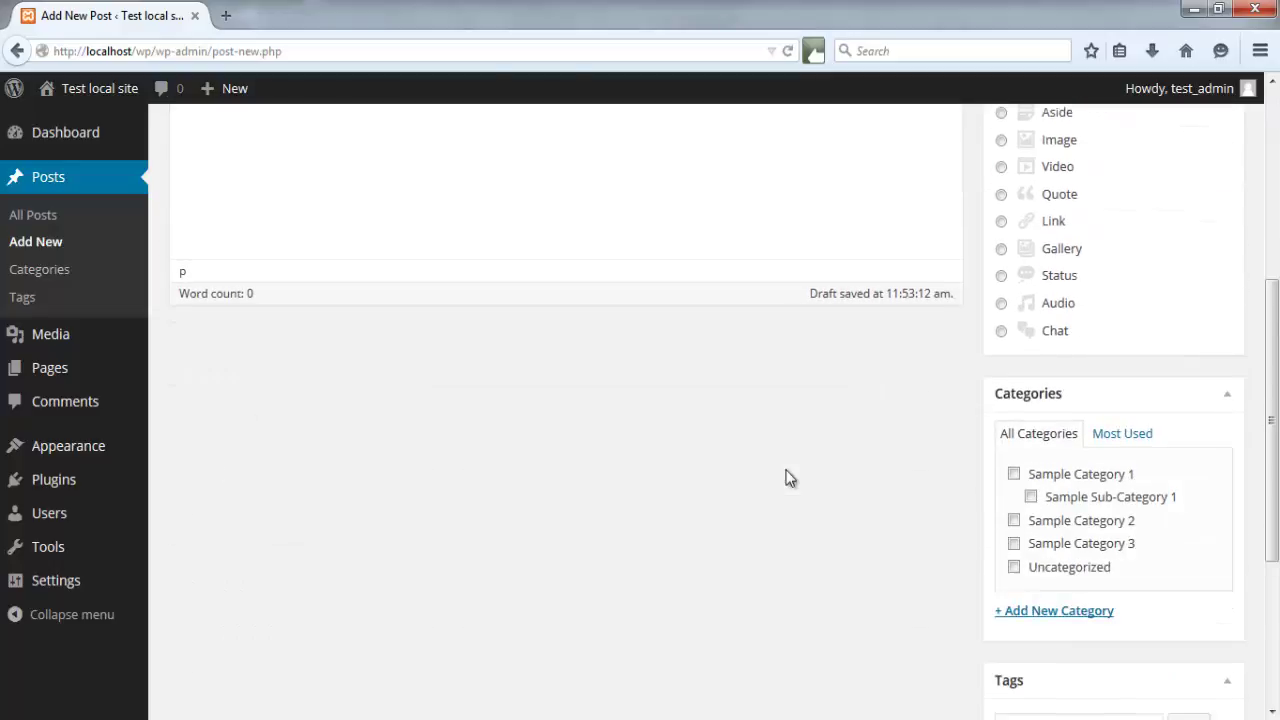
pyautogui.click(1014, 474)
pyautogui.scroll(-2, 974, 497)
pyautogui.click(1045, 558)
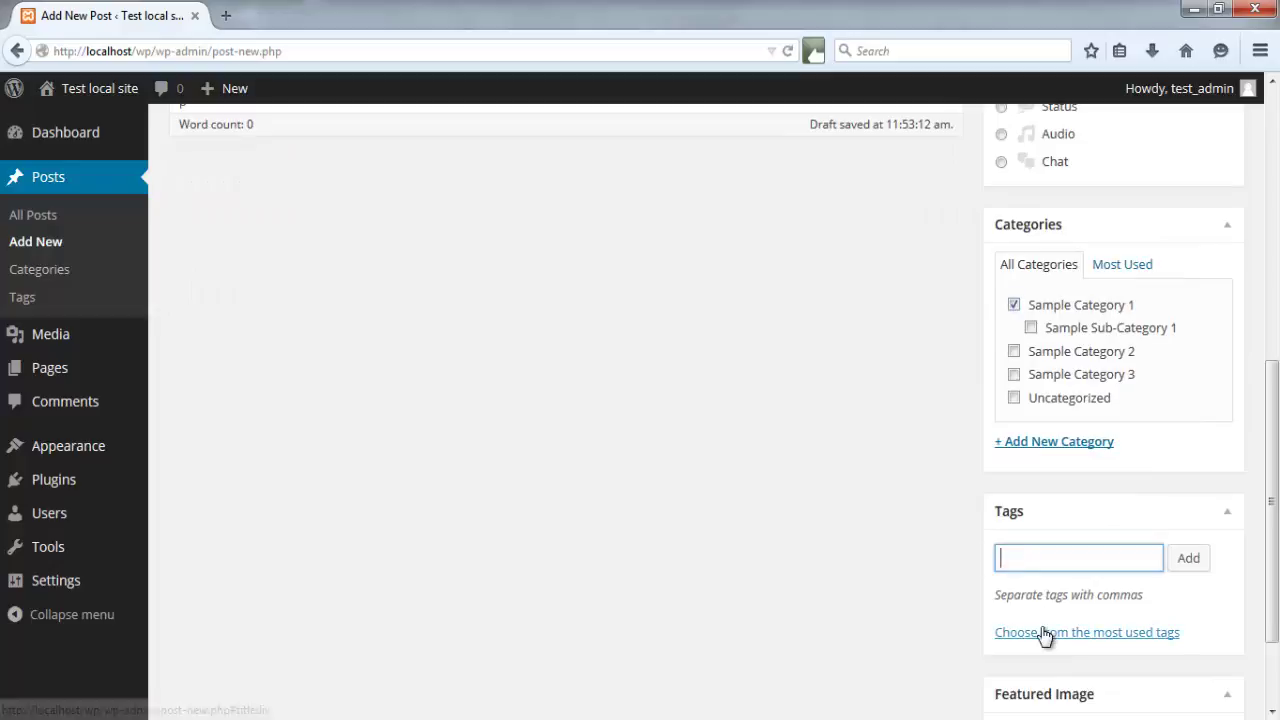
pyautogui.click(1045, 632)
pyautogui.scroll(-1, 1083, 563)
pyautogui.click(1090, 560)
pyautogui.scroll(7, 830, 500)
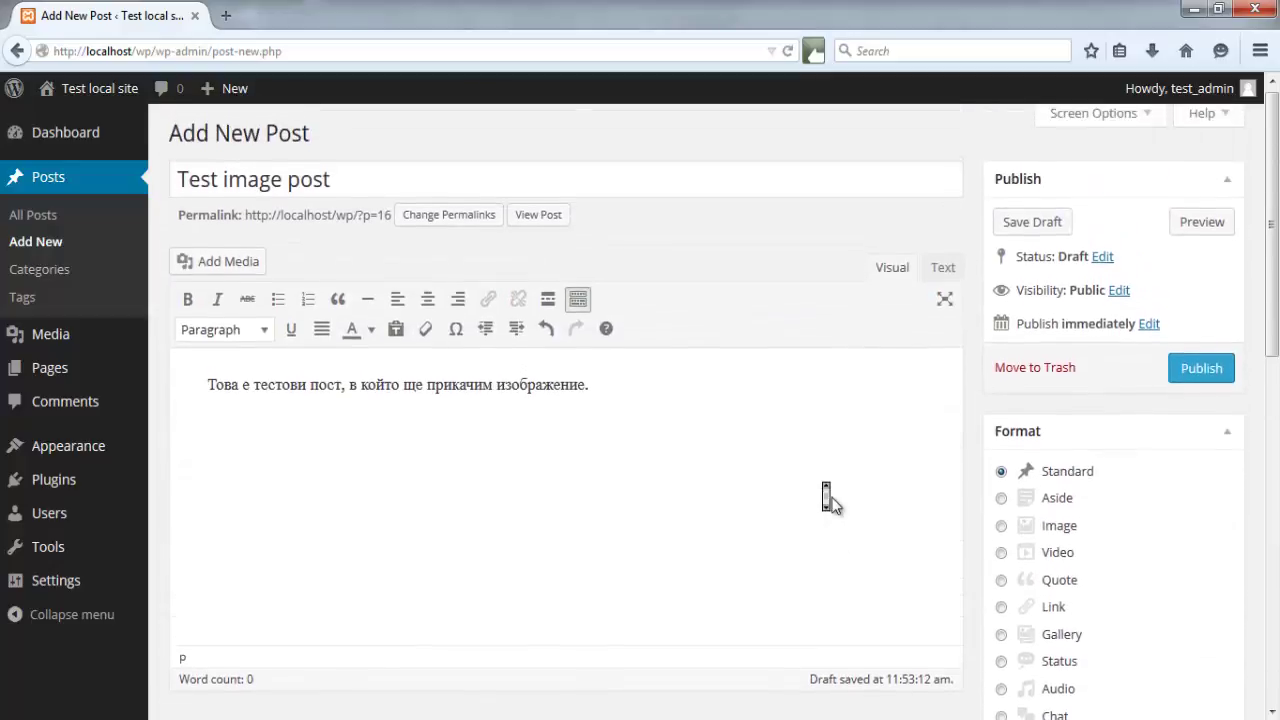
# Step: Start a new line after the post's sentence and begin adding media there
pyautogui.click(589, 391)
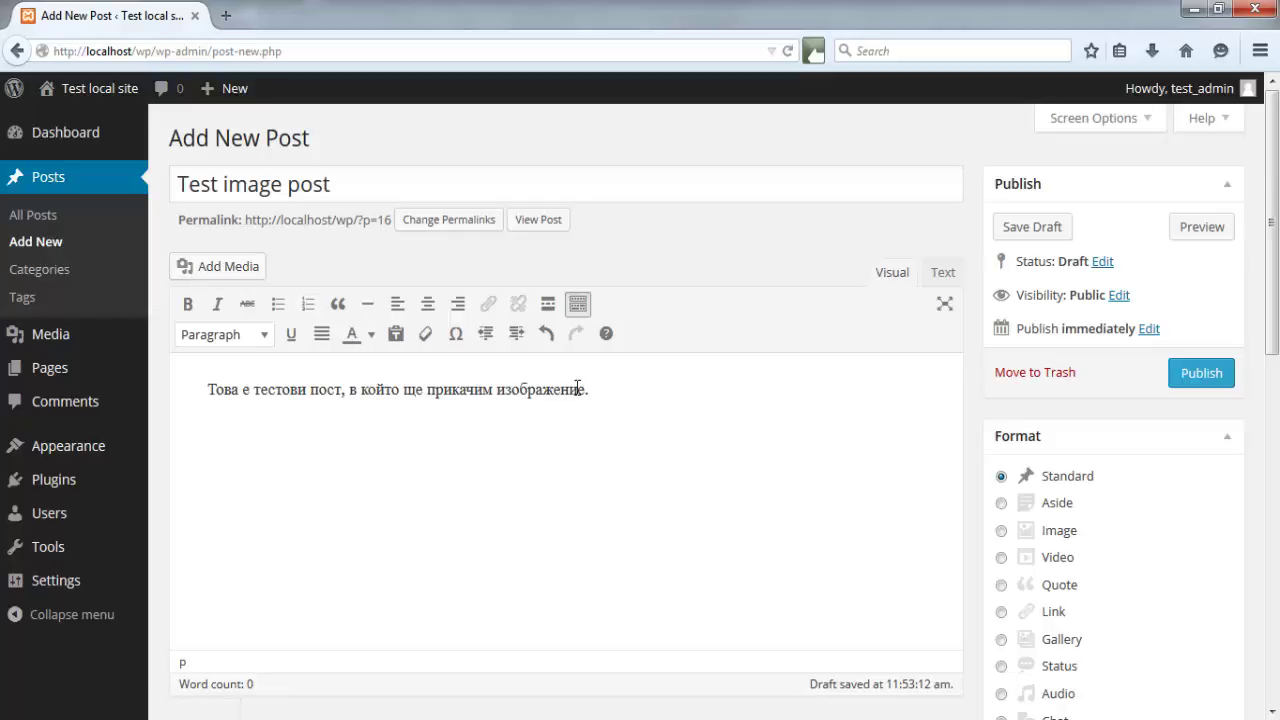
pyautogui.press('Return')
pyautogui.click(227, 271)
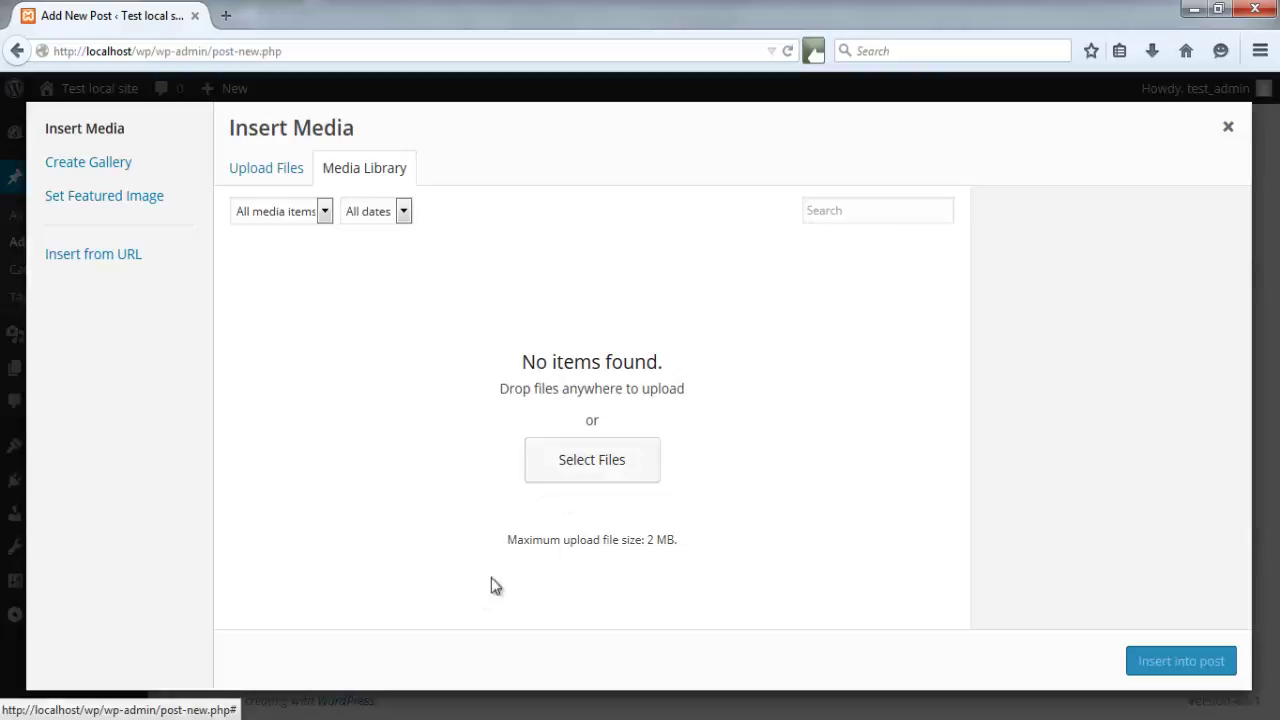
# Step: Examine the upload and library options for inserting media, creating a gallery, setting a featured image and inserting from a URL
pyautogui.click(279, 172)
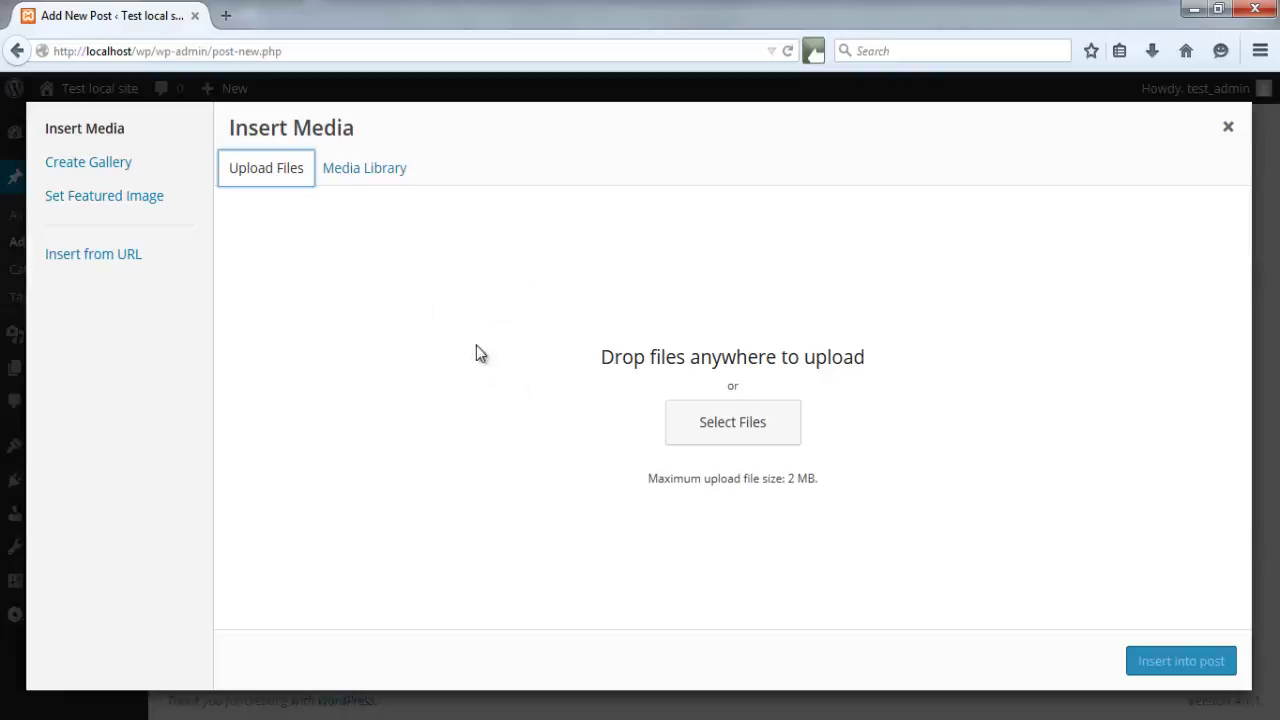
pyautogui.click(377, 172)
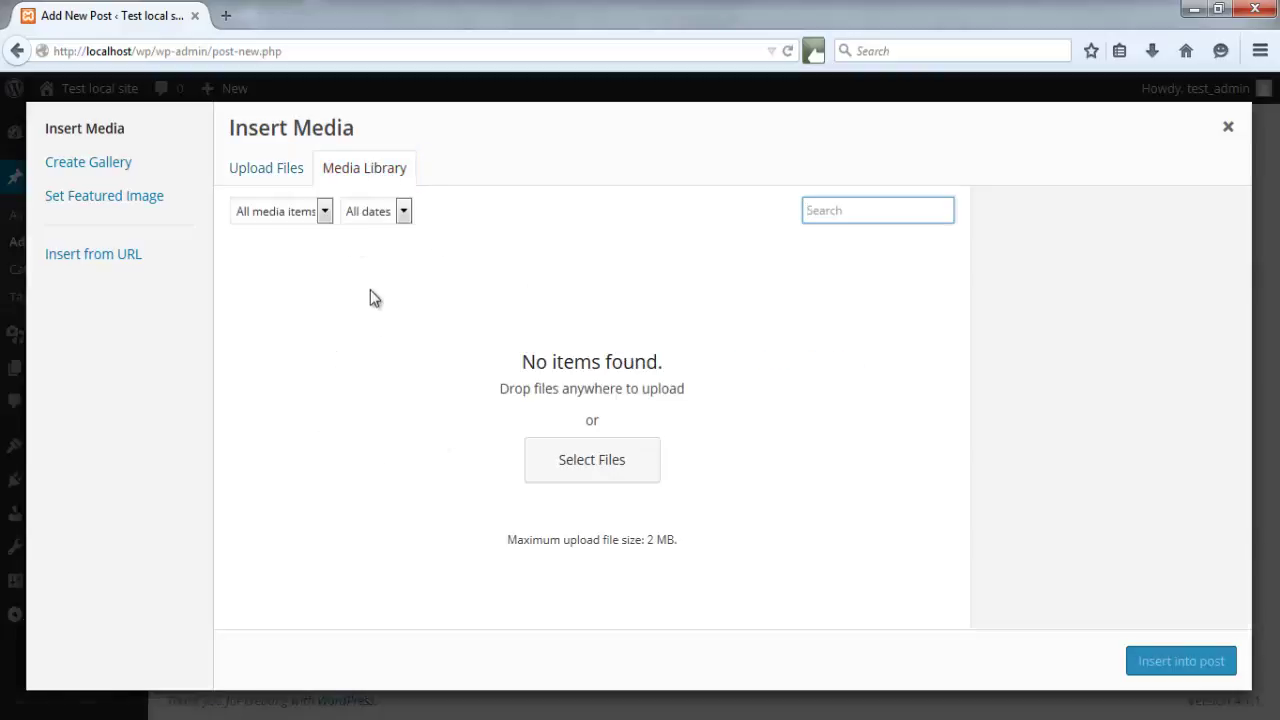
pyautogui.click(116, 176)
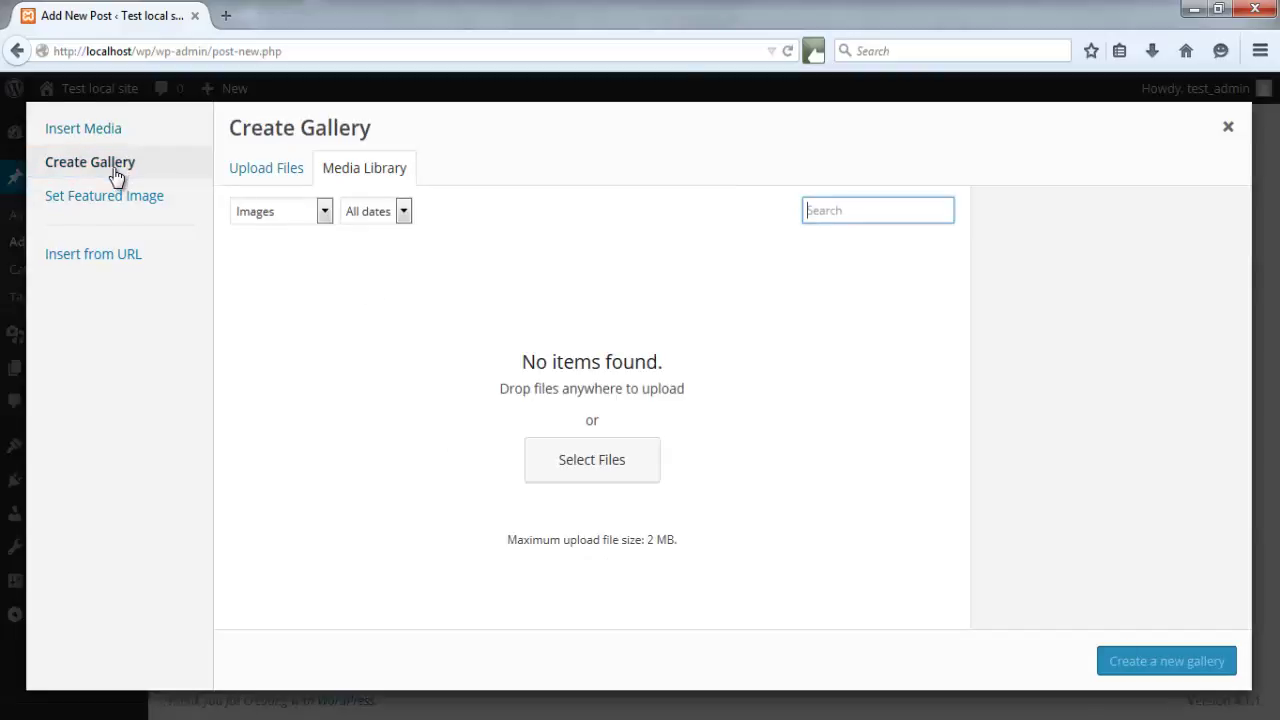
pyautogui.click(247, 172)
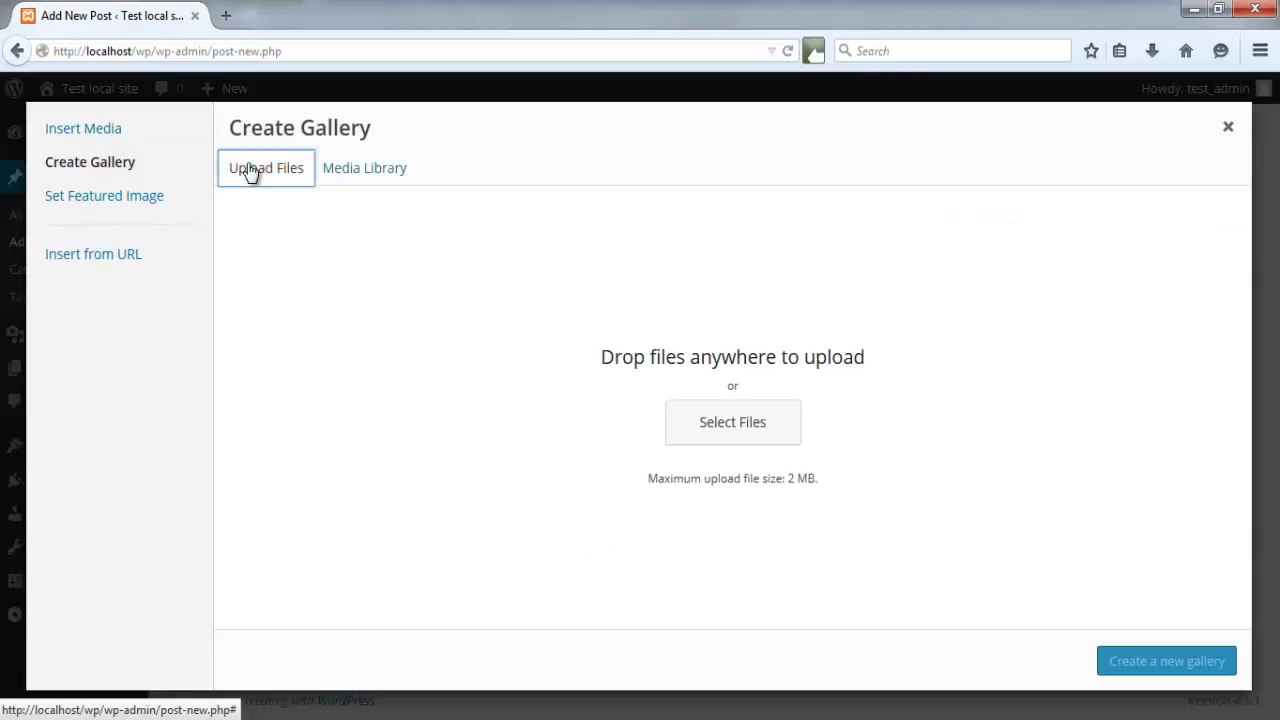
pyautogui.click(347, 173)
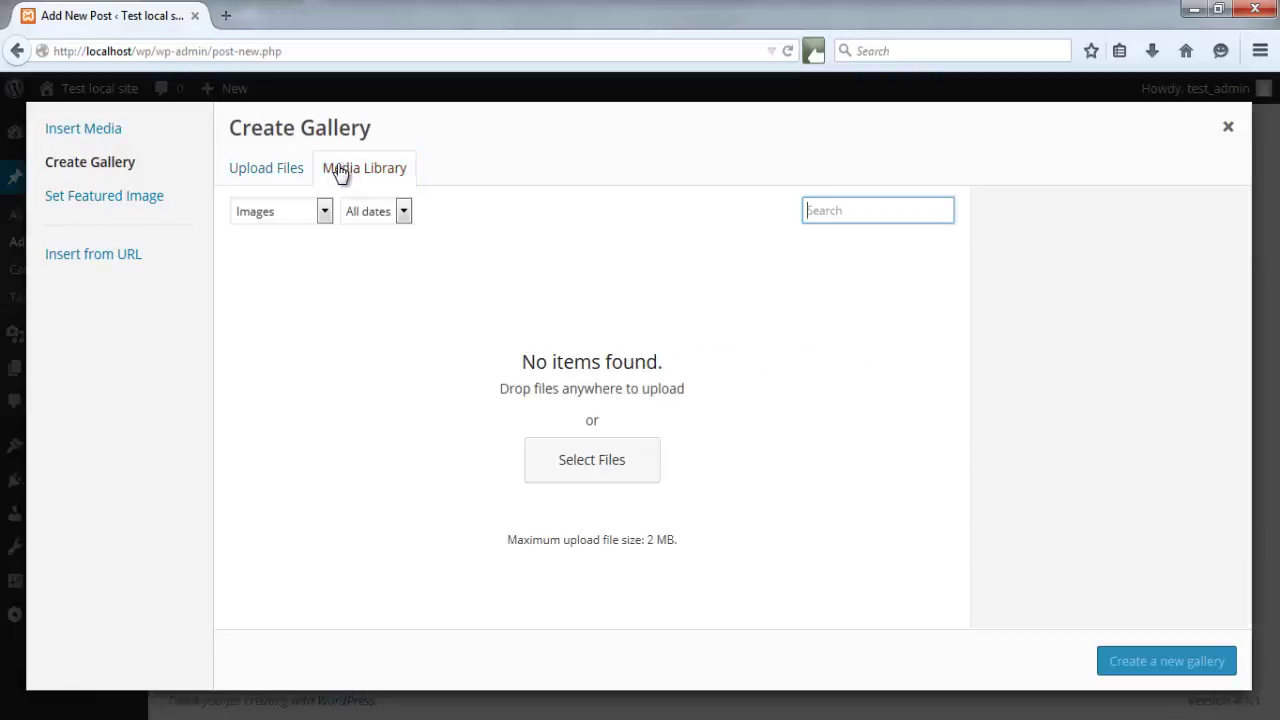
pyautogui.click(131, 205)
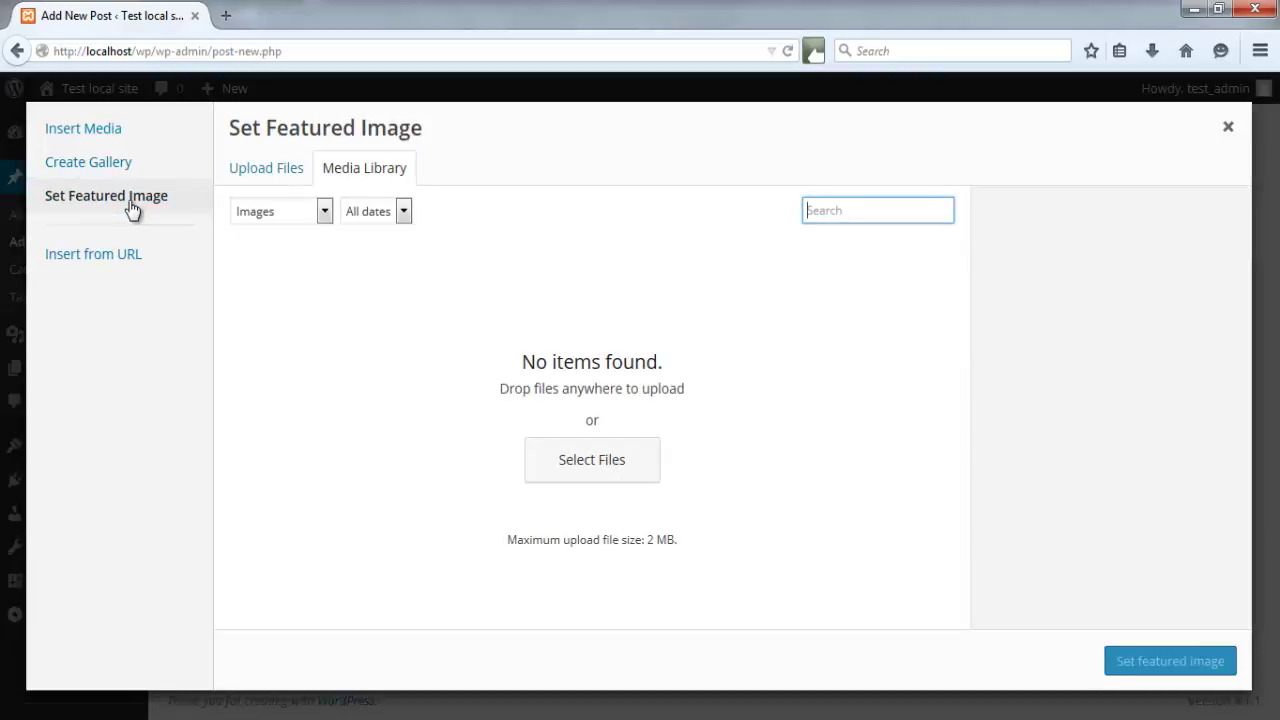
pyautogui.click(114, 256)
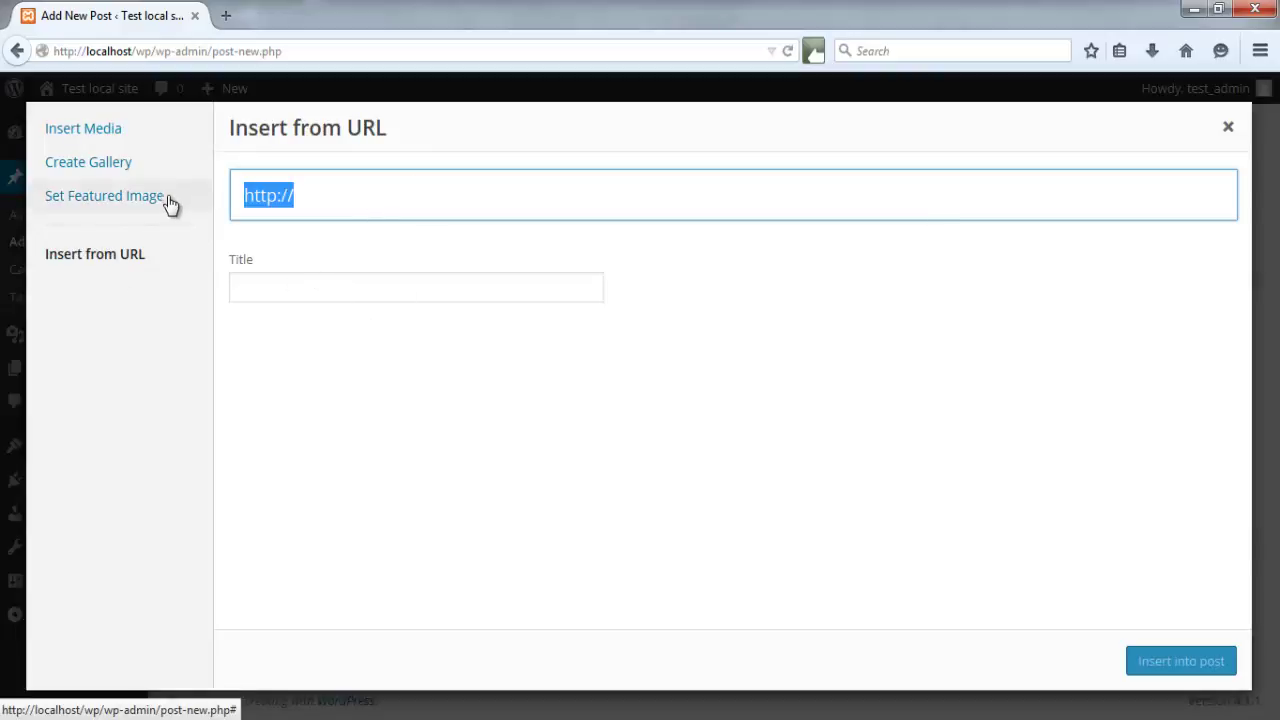
pyautogui.click(110, 135)
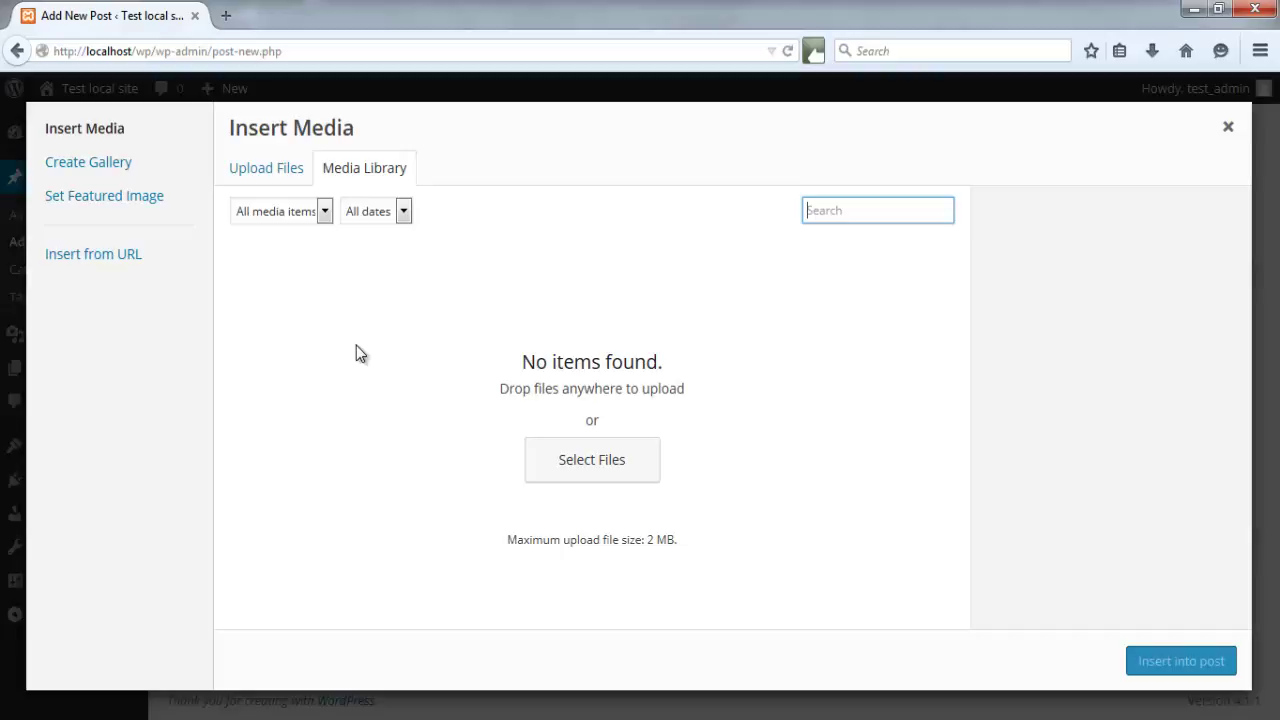
# Step: Upload the file sample_image from the work\image folder on disk D for insertion into the post
pyautogui.click(278, 172)
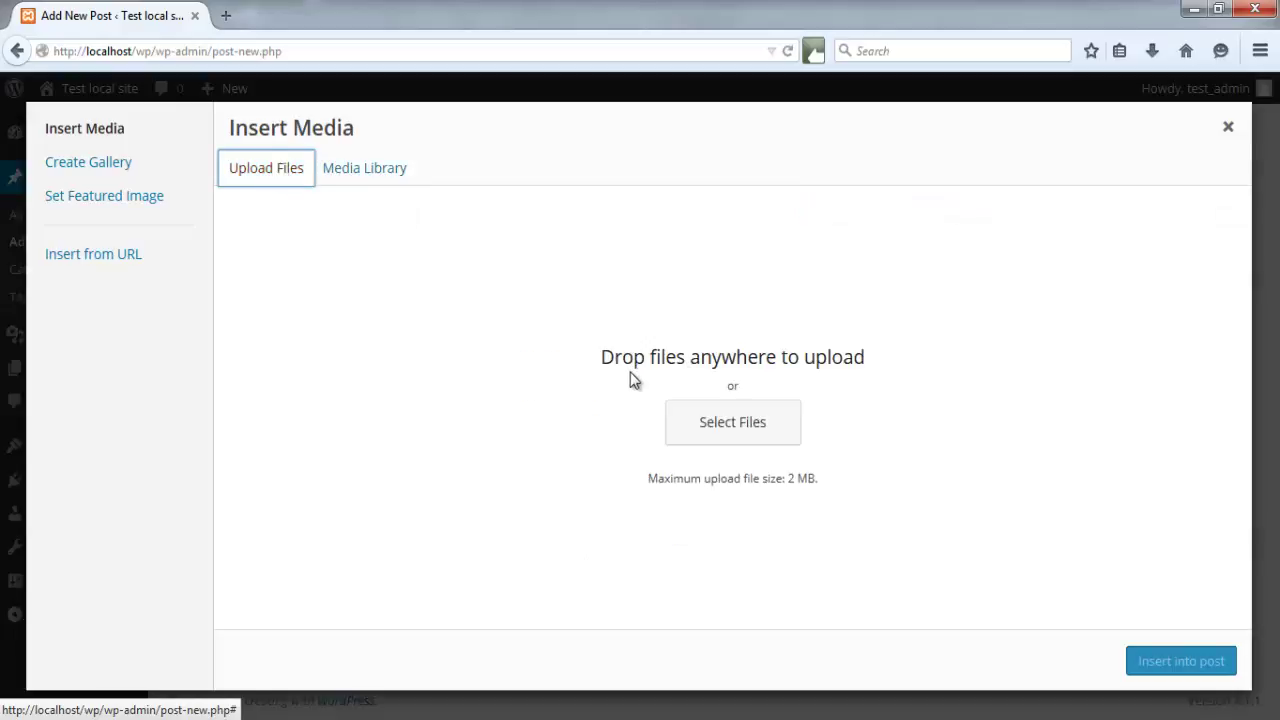
pyautogui.click(731, 434)
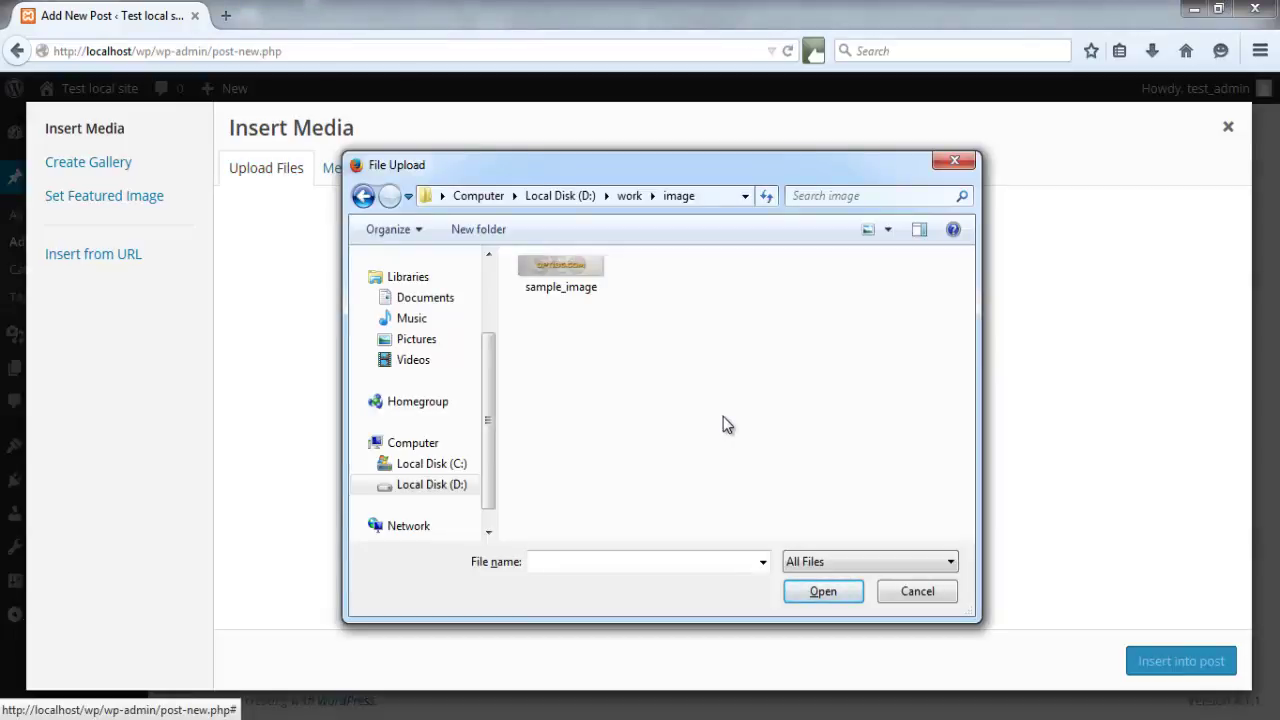
pyautogui.click(588, 285)
pyautogui.click(825, 592)
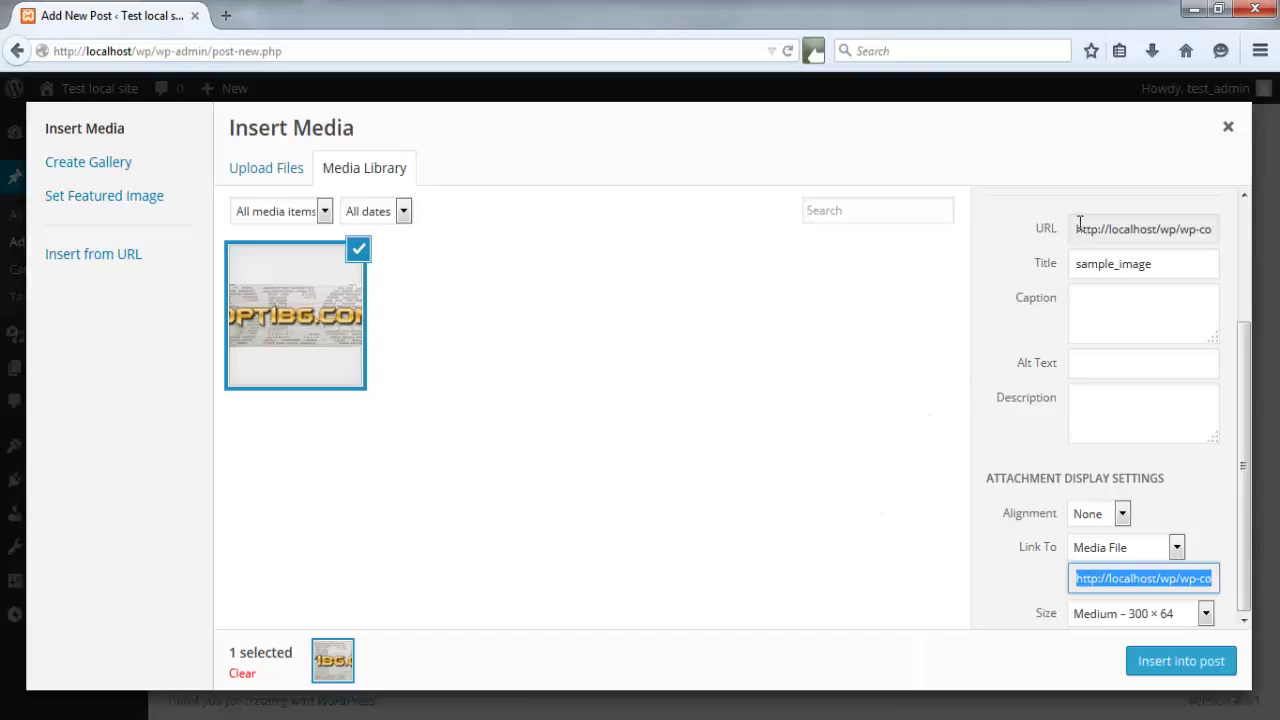
# Step: Replace the uploaded image's title with "Ново заглавие (с ключови думи)"
pyautogui.moveTo(1078, 228); pyautogui.dragTo(1272, 219)
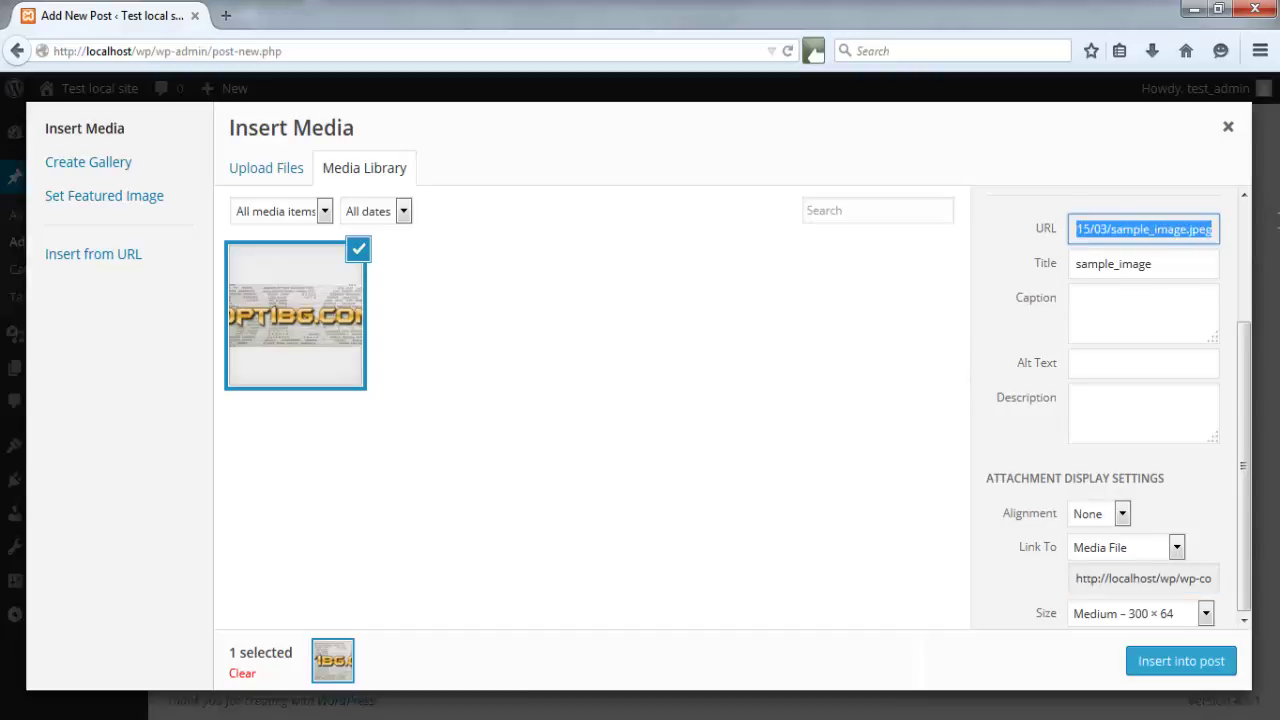
pyautogui.click(1184, 233)
pyautogui.click(1176, 263)
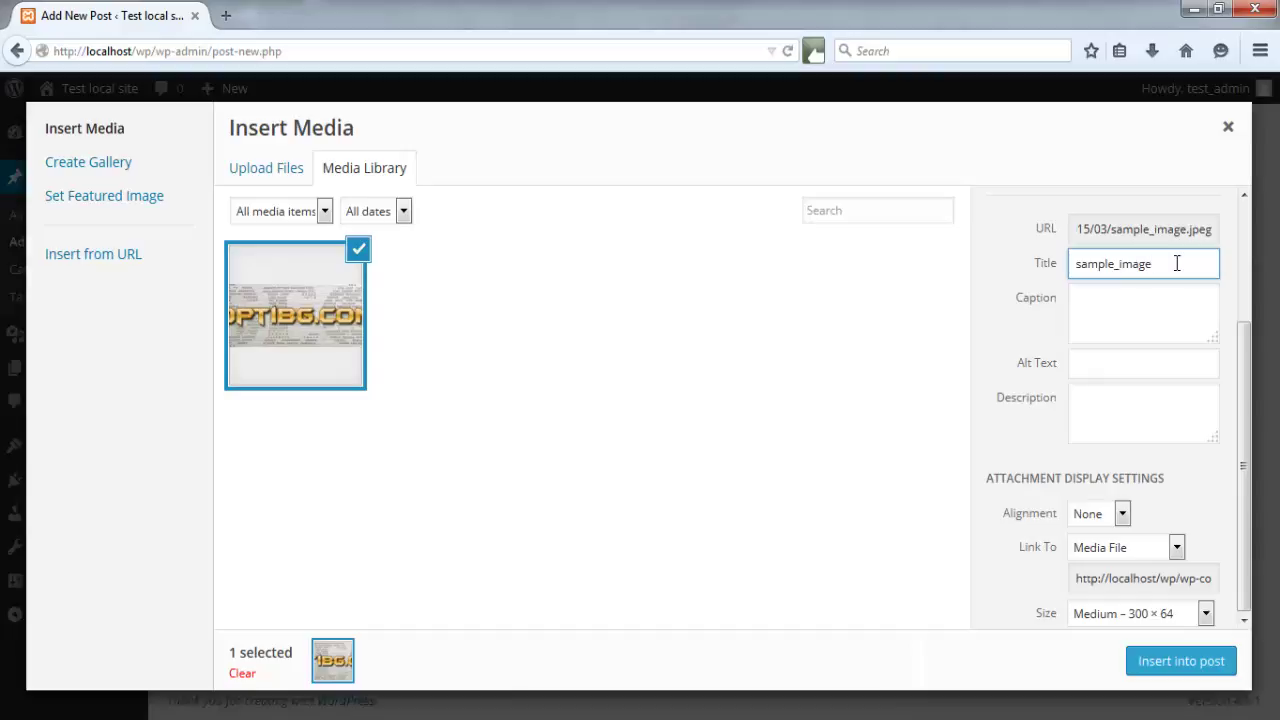
pyautogui.press('BackSpace')
pyautogui.press('BackSpace')
pyautogui.press('BackSpace')
pyautogui.press('BackSpace')
pyautogui.press('BackSpace')
pyautogui.press('BackSpace')
pyautogui.press('BackSpace')
pyautogui.press('BackSpace')
pyautogui.press('BackSpace')
pyautogui.press('BackSpace')
pyautogui.press('BackSpace')
pyautogui.press('BackSpace')
pyautogui.write('Ново заглавие')
pyautogui.write(' (с ключови д')
pyautogui.write('уми)')
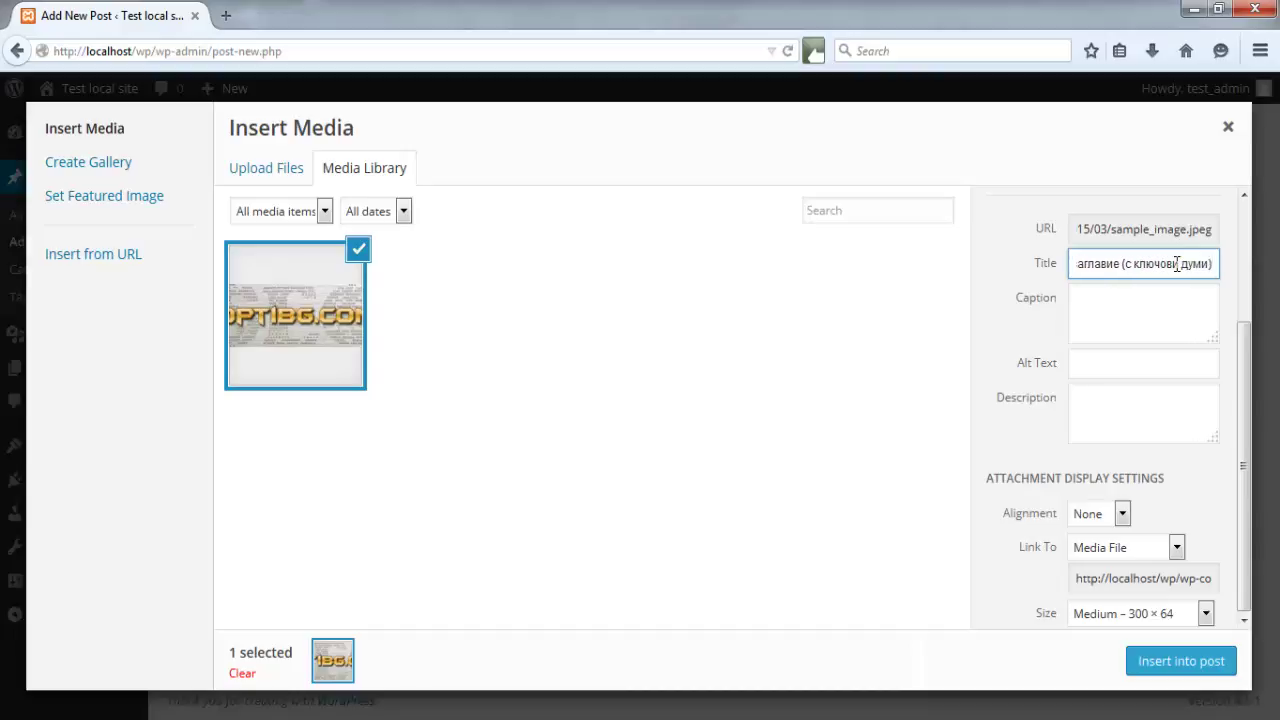
# Step: Set the image's caption to "Примерен caption" and its alt text to "Важни ключови думи!!!"
pyautogui.click(1139, 317)
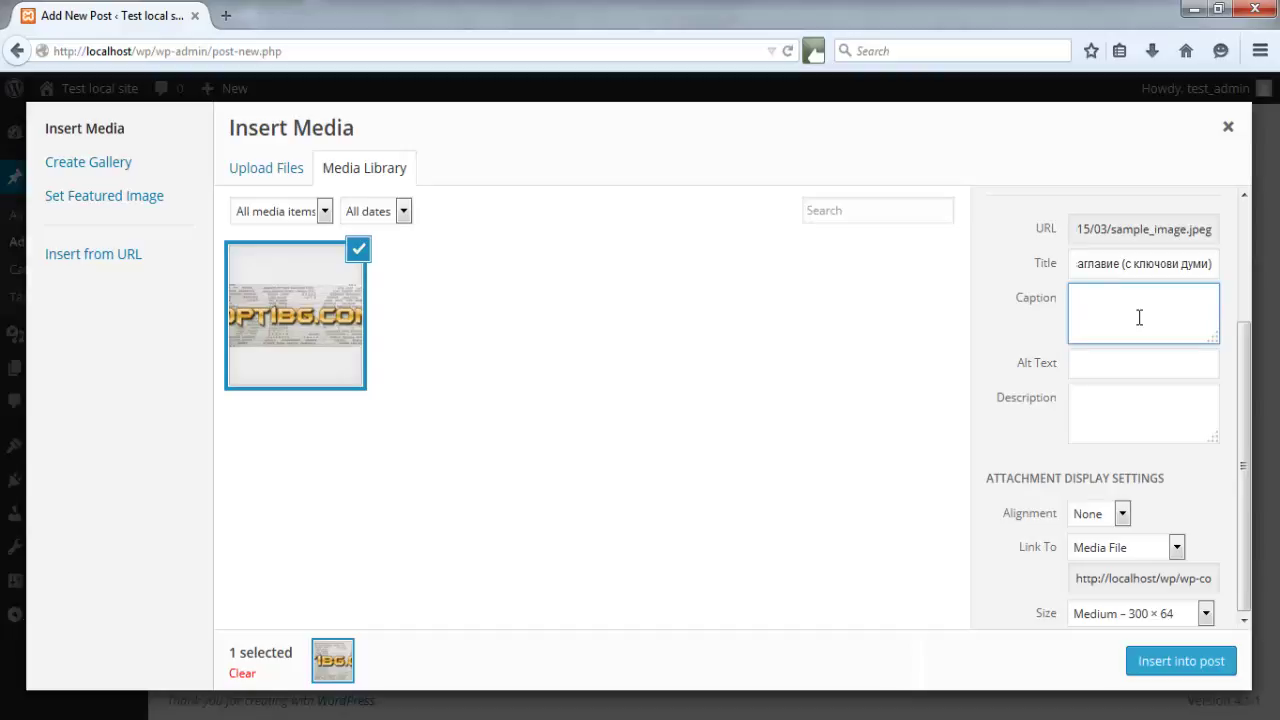
pyautogui.write('Примерен са')
pyautogui.write('ption')
pyautogui.click(1117, 362)
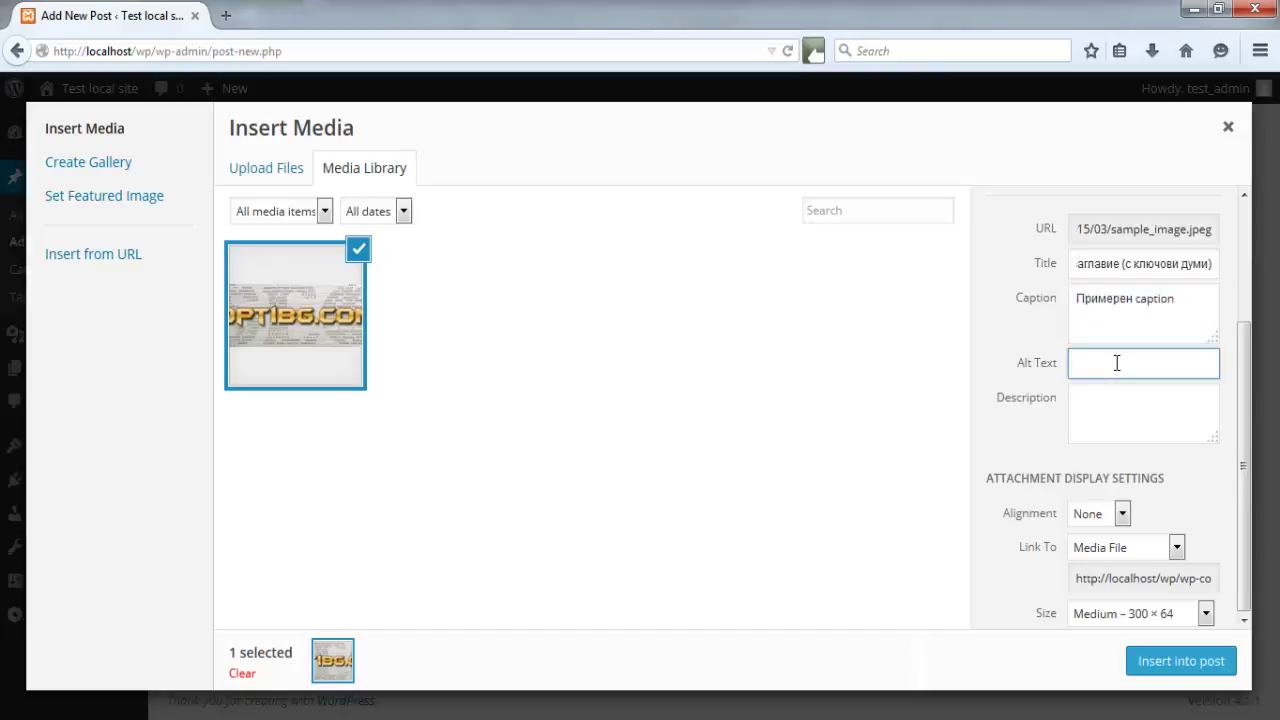
pyautogui.write('Важни ключ')
pyautogui.write('ми!!!')
# Step: Enter the image description "Важни ключови думи, но с различна подредба от Alt Text и Title!!!"
pyautogui.click(1106, 420)
pyautogui.write('Важни ключови ду')
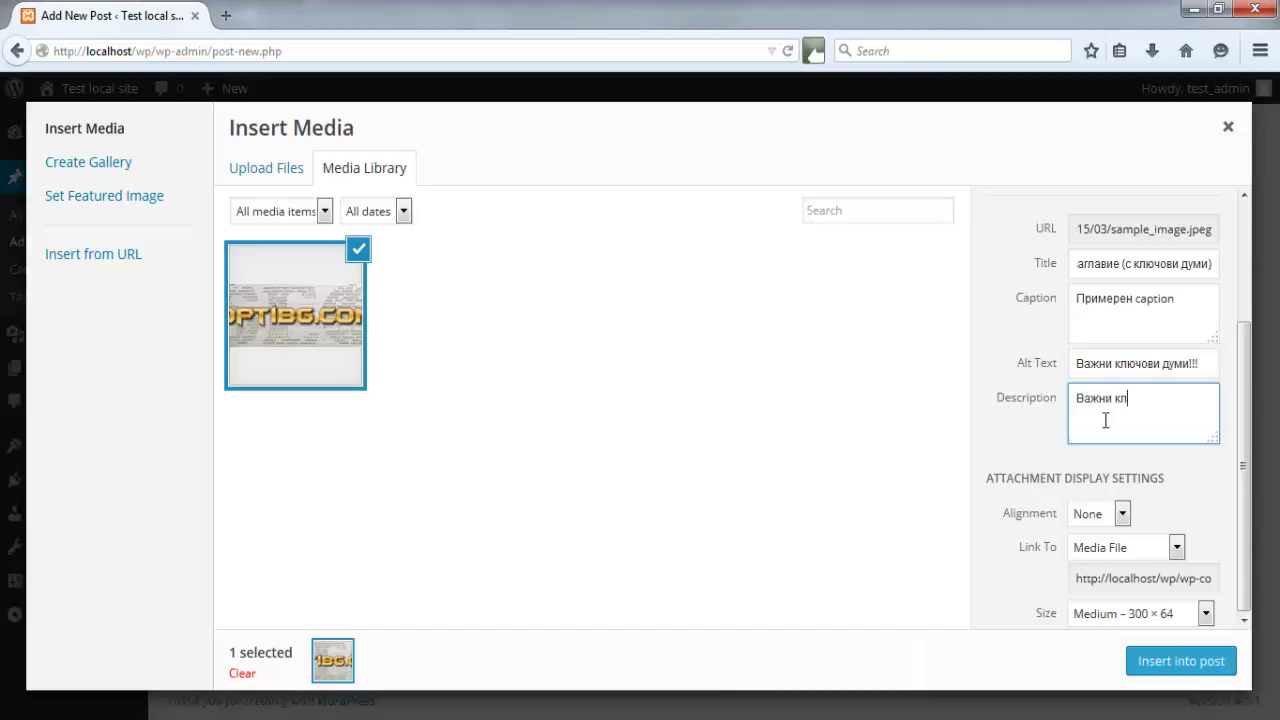
pyautogui.write('ми, но с различна подредба о')
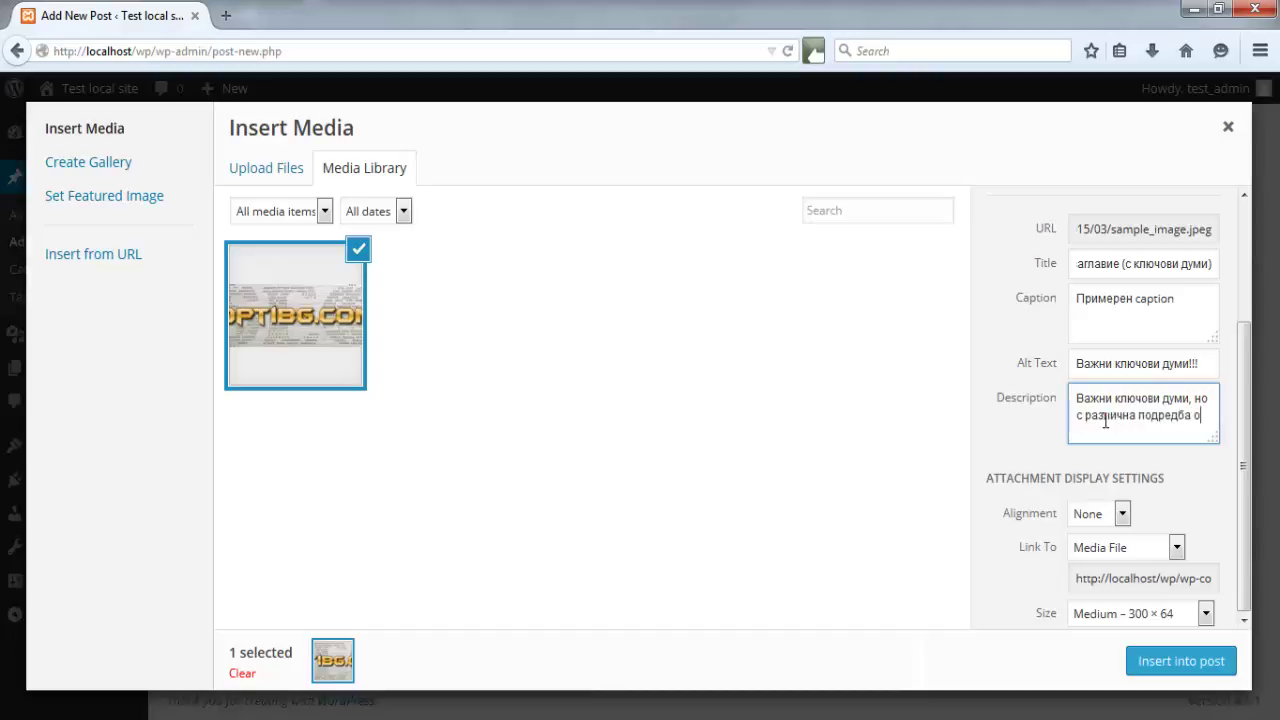
pyautogui.write('т Alt Text')
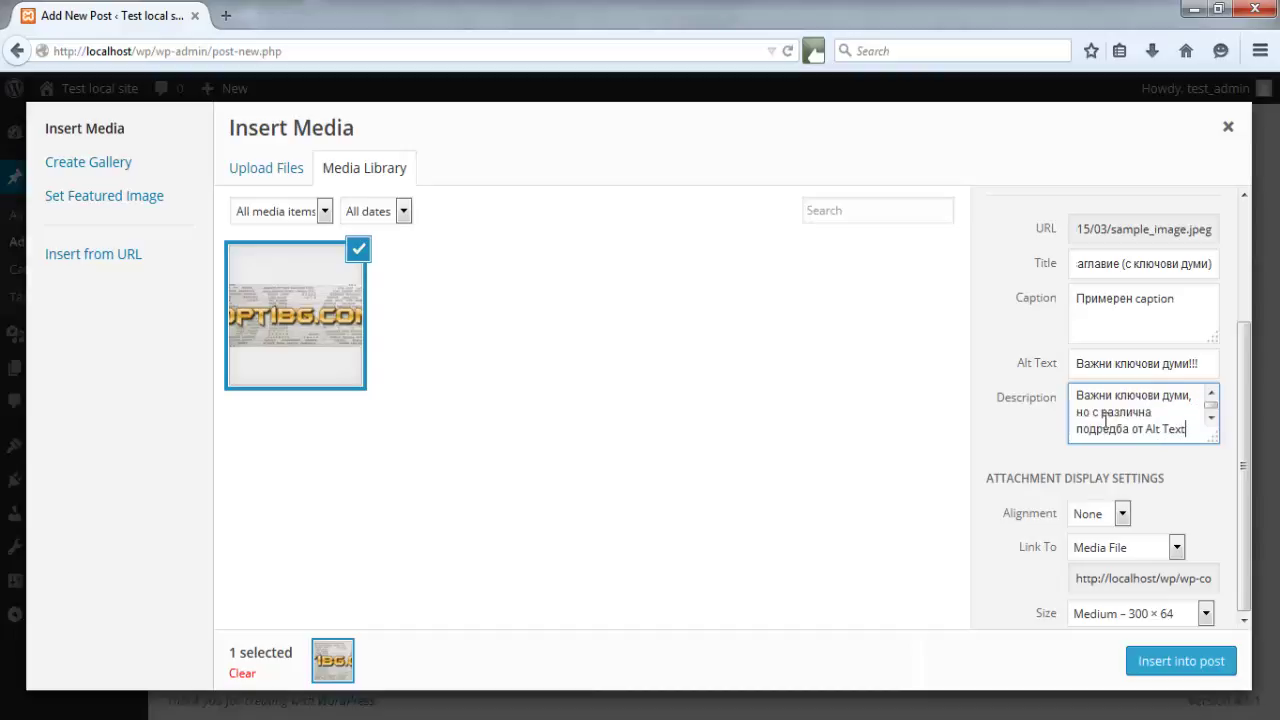
pyautogui.write(' и Title!!')
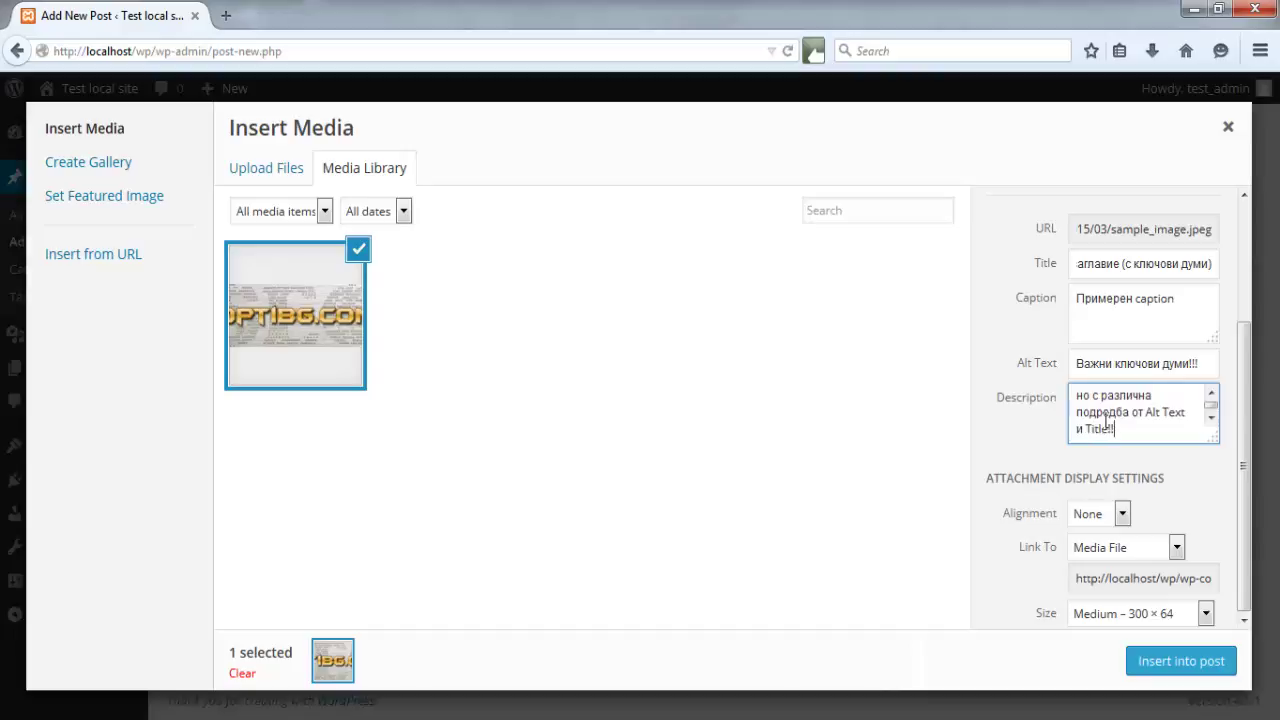
pyautogui.write('!')
# Step: Set the image's alignment to Center and its link target to None
pyautogui.click(1122, 513)
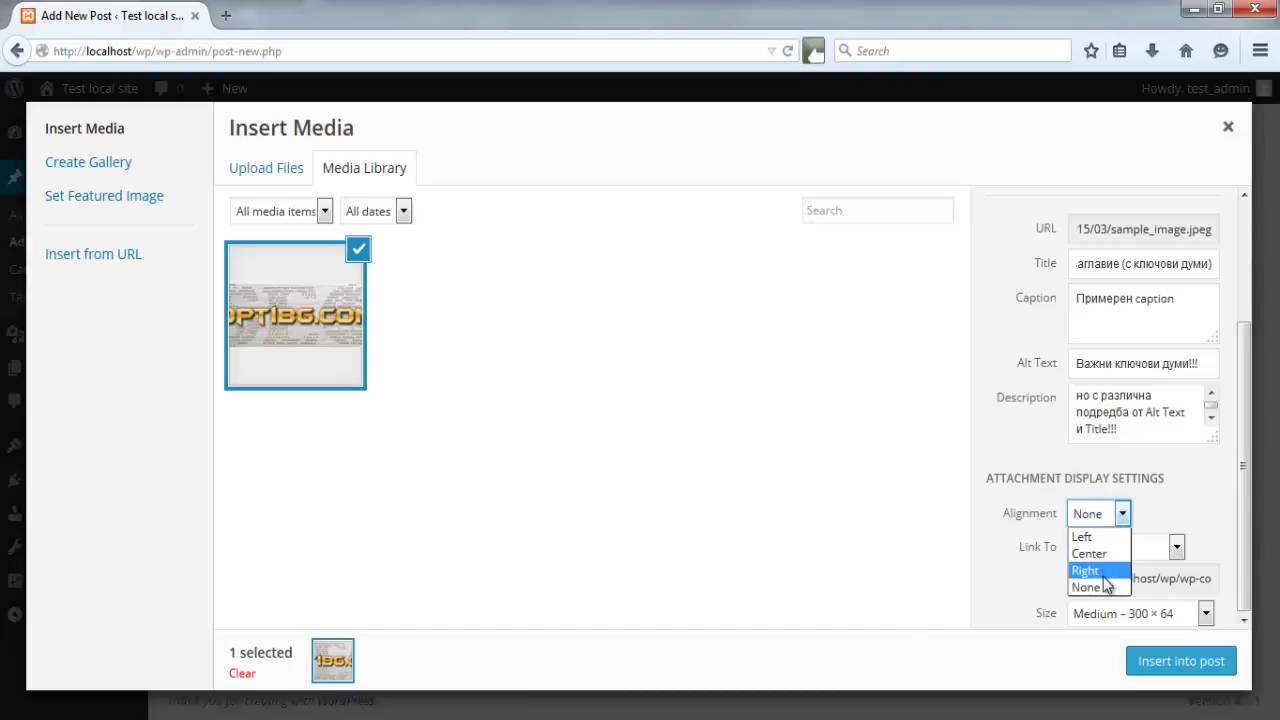
pyautogui.click(1111, 553)
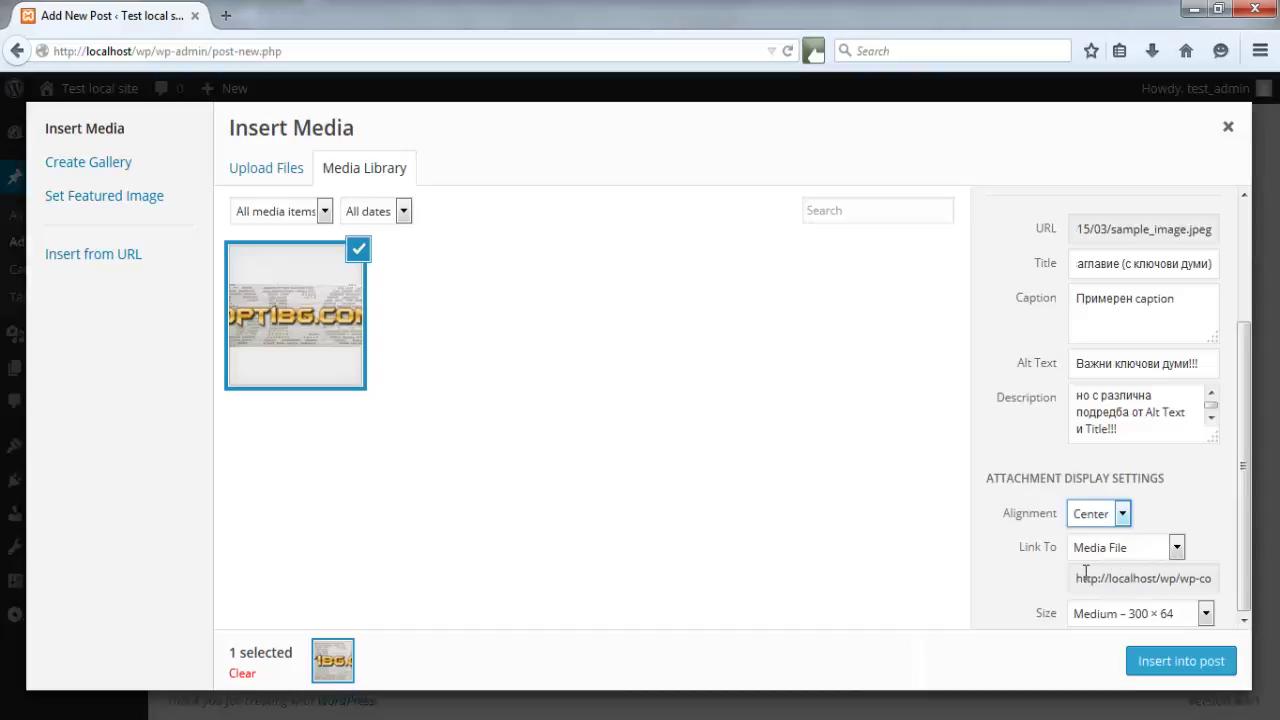
pyautogui.click(1177, 549)
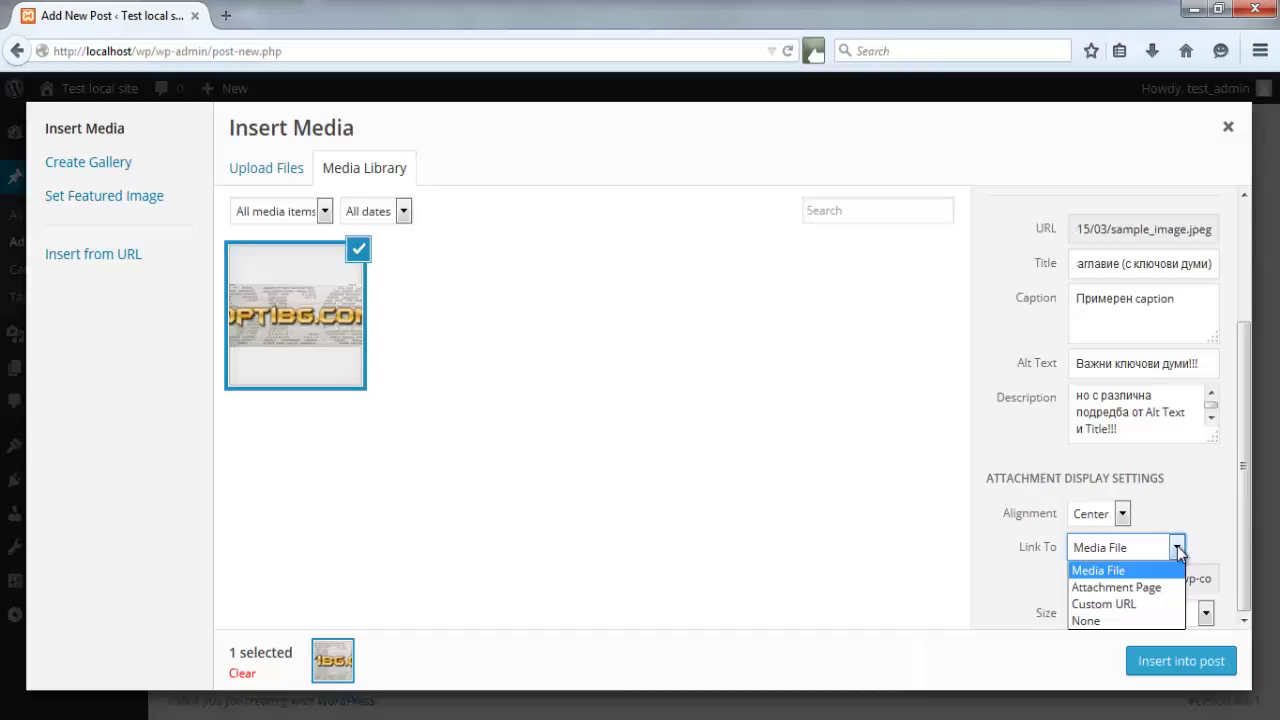
pyautogui.click(1144, 619)
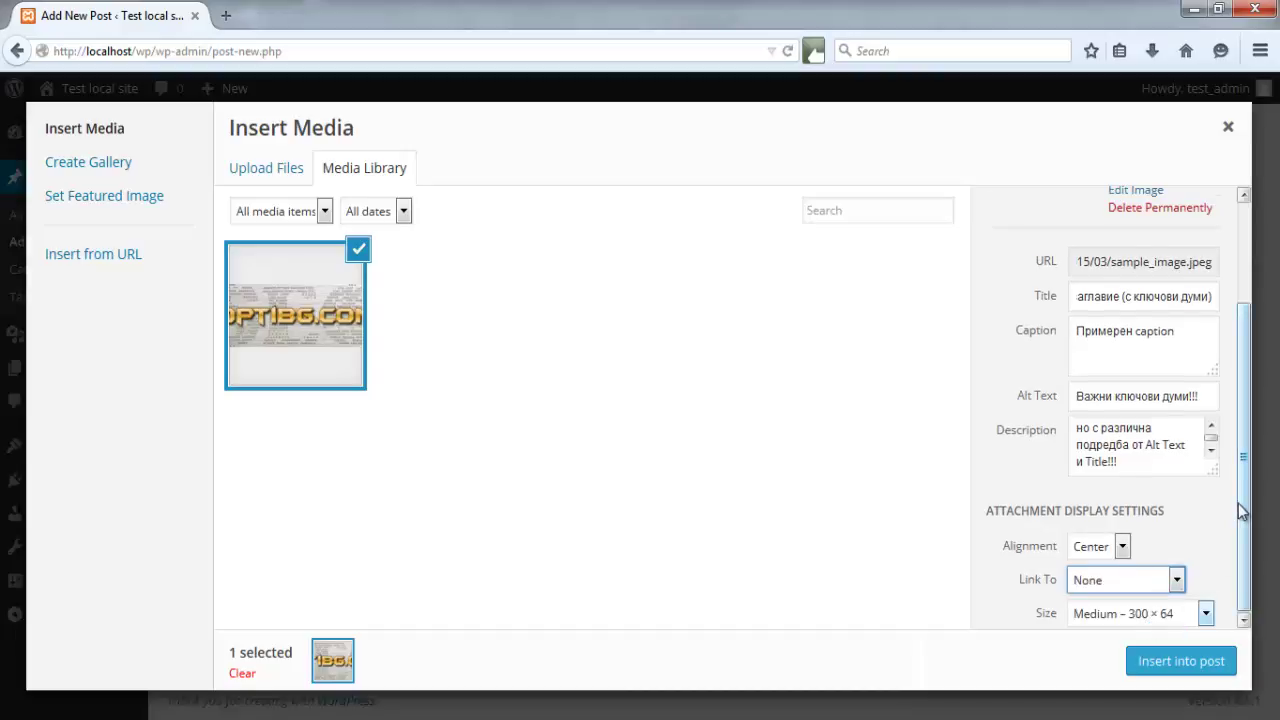
# Step: Set the image size to Full Size – 930 × 198 and insert the image into the post
pyautogui.click(1205, 612)
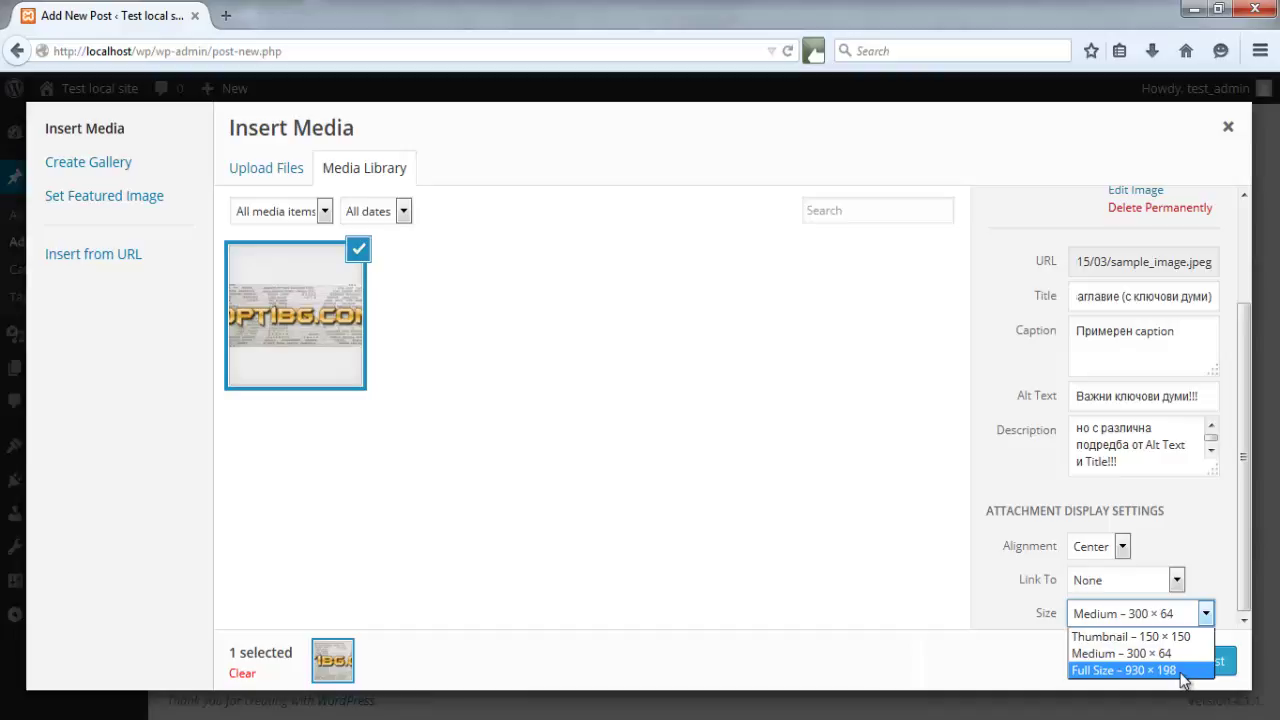
pyautogui.click(1183, 679)
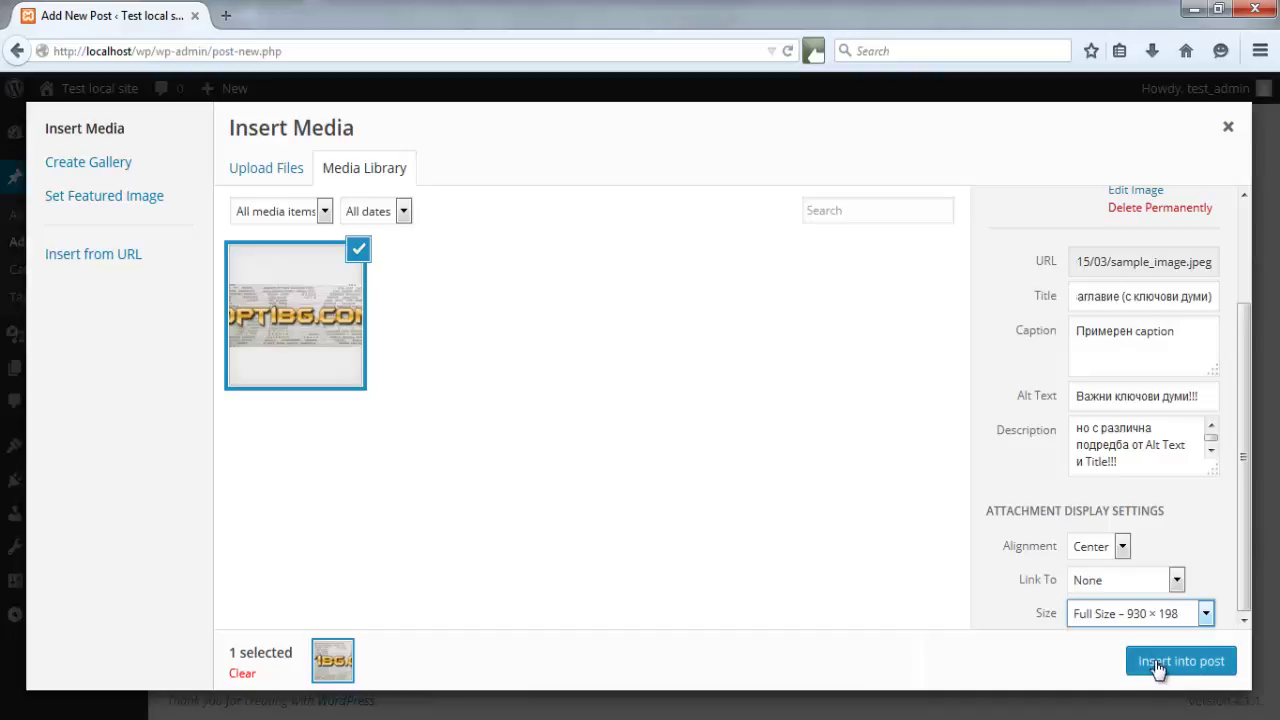
pyautogui.click(1158, 664)
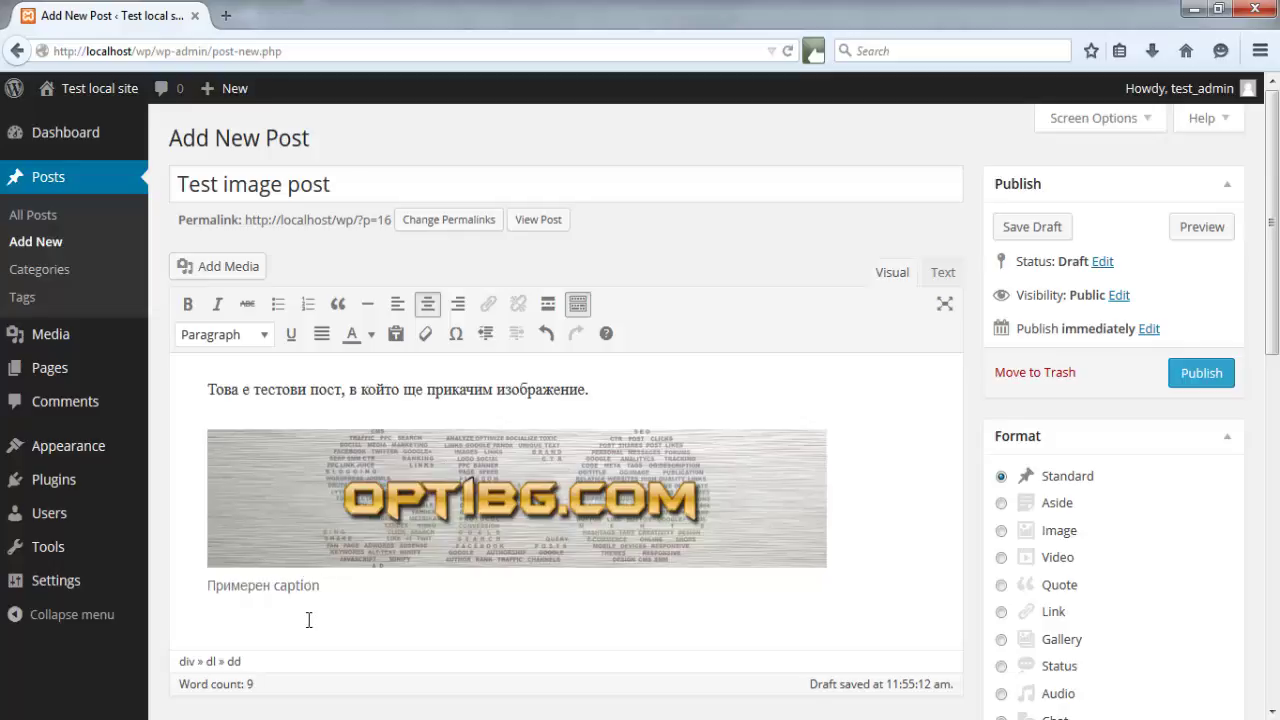
# Step: Clear the inserted image's caption in its details, expand the advanced options for review, and update the image
pyautogui.click(414, 513)
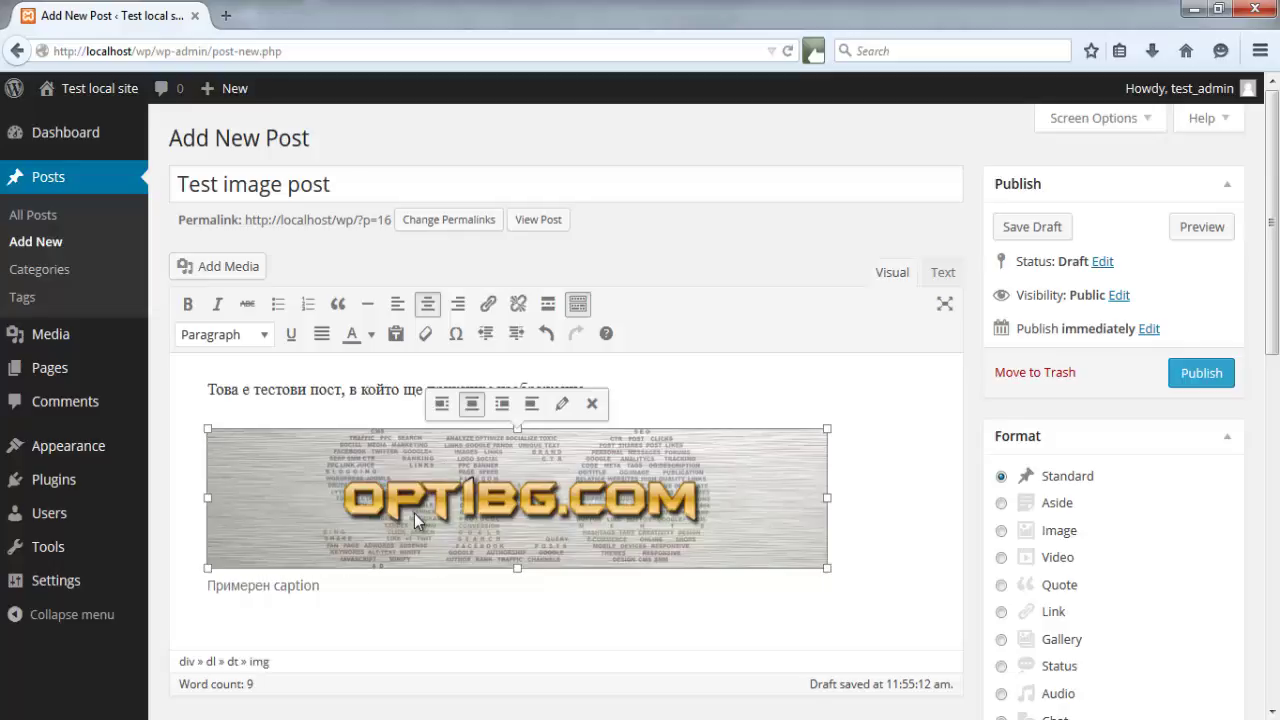
pyautogui.click(565, 407)
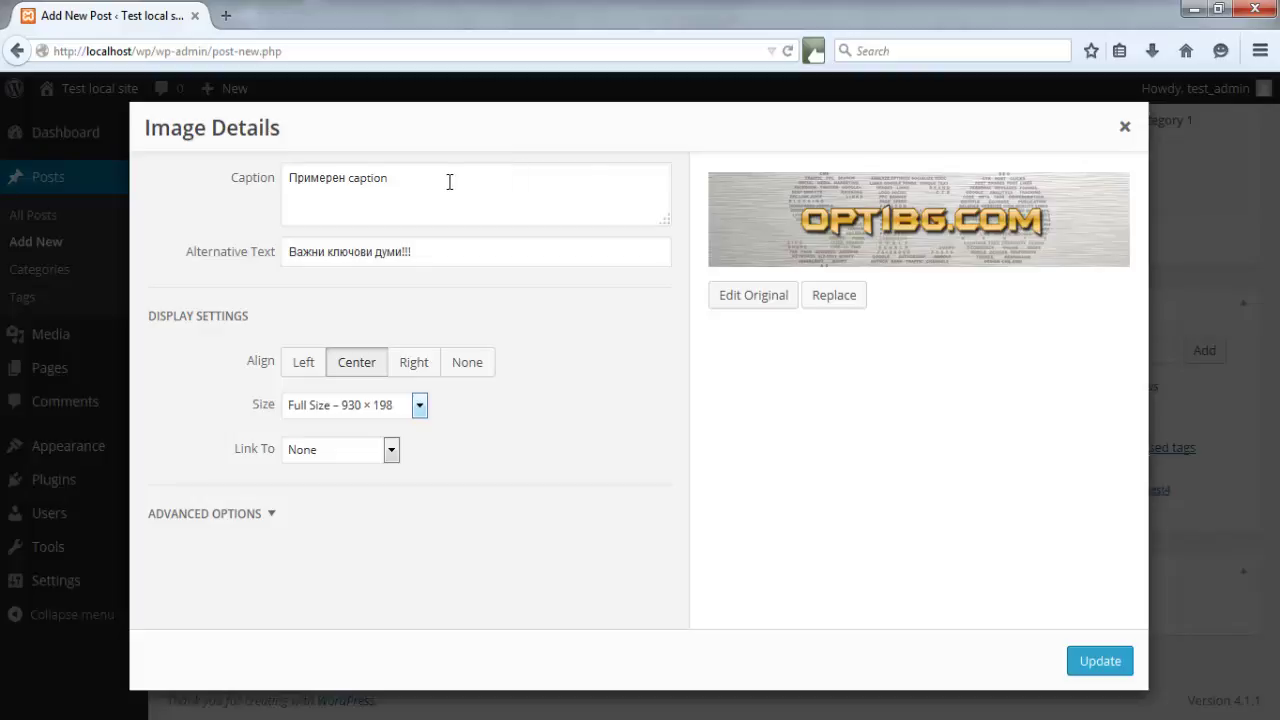
pyautogui.moveTo(449, 181); pyautogui.dragTo(270, 208)
pyautogui.press('BackSpace')
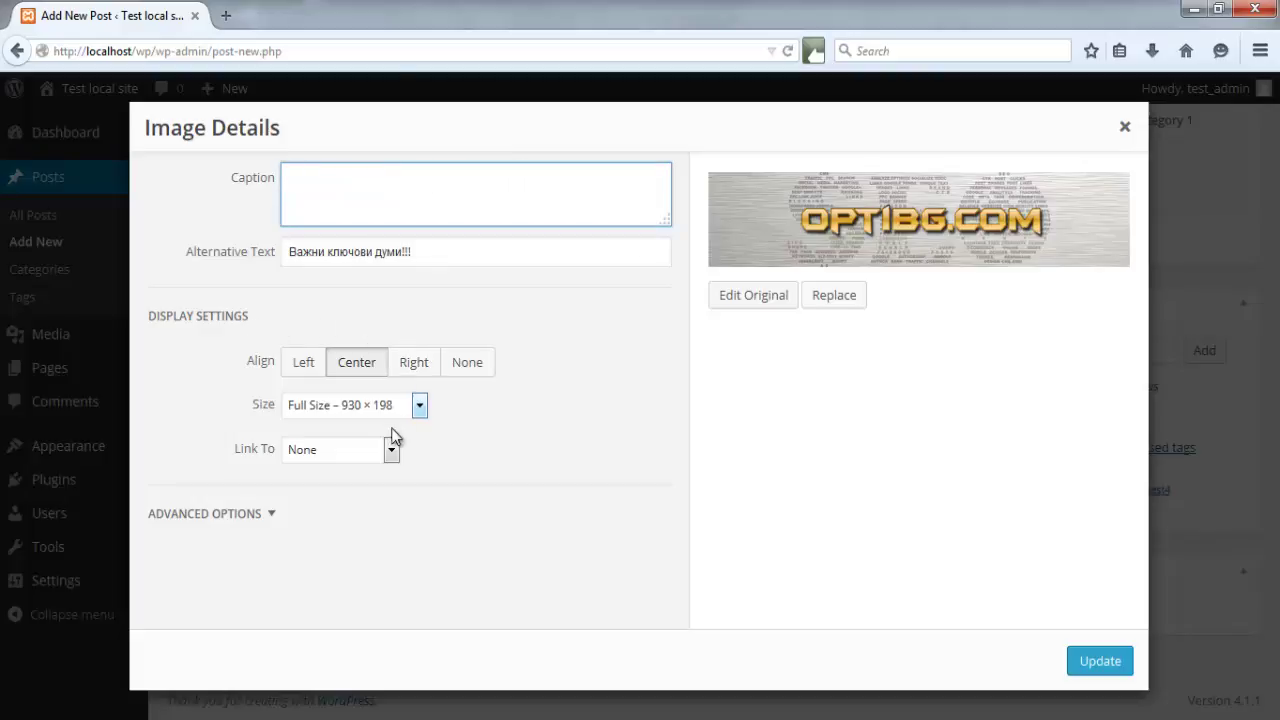
pyautogui.click(272, 519)
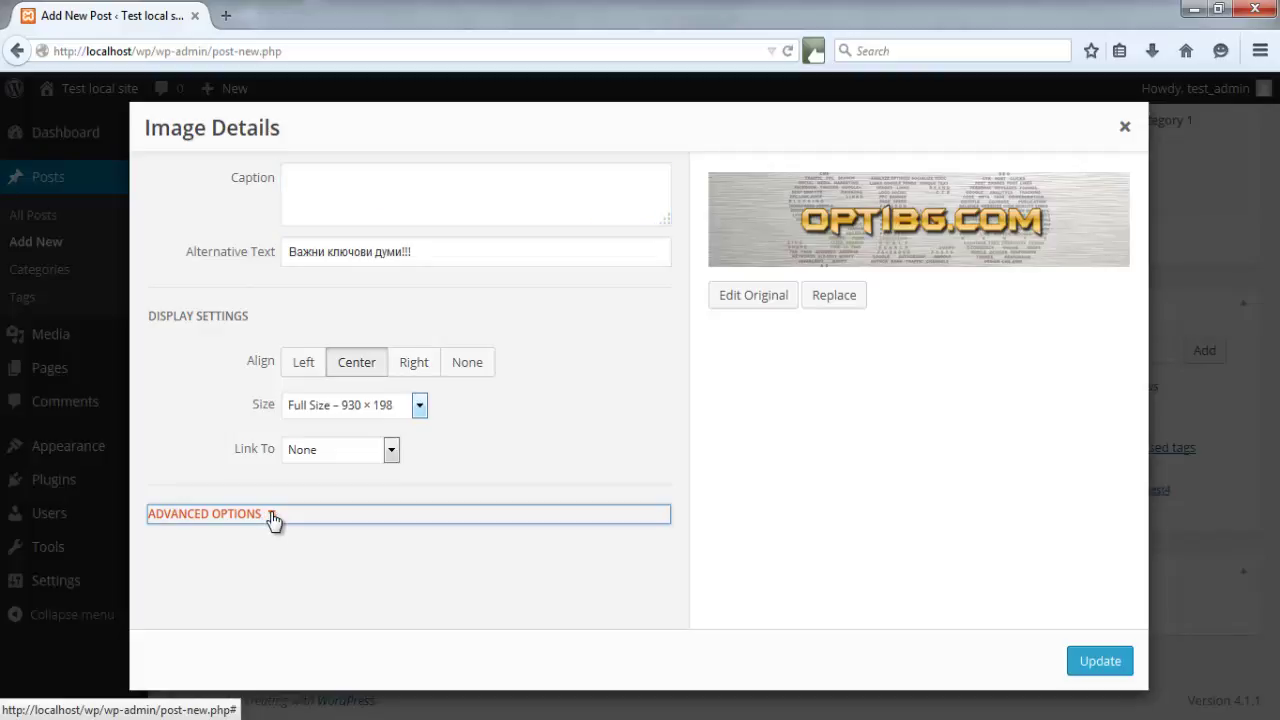
pyautogui.scroll(-2, 190, 440)
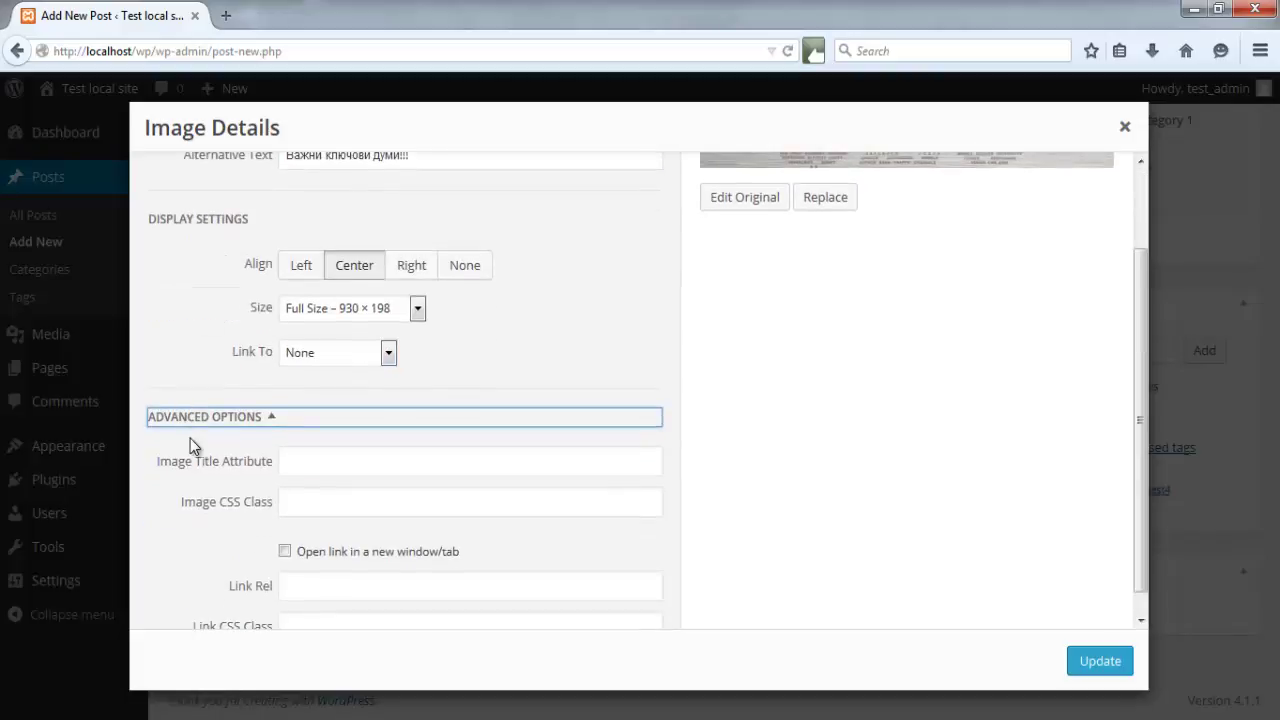
pyautogui.scroll(-1, 190, 440)
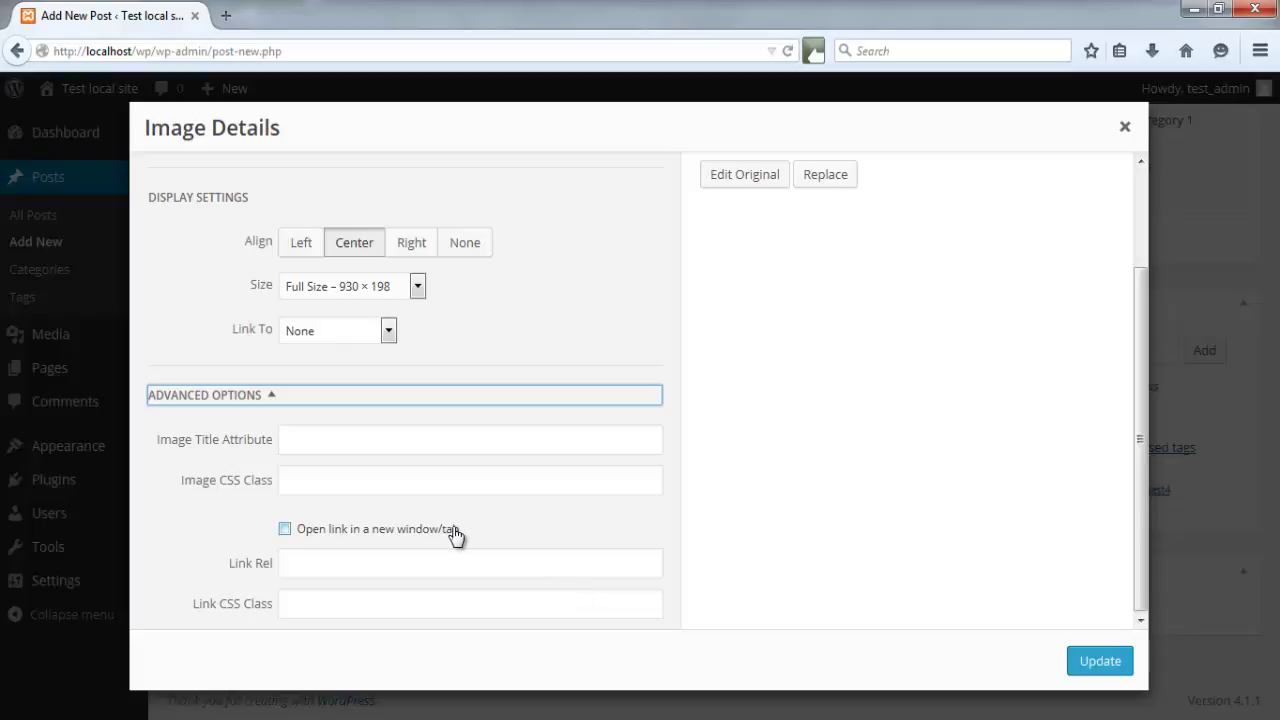
pyautogui.scroll(3, 846, 509)
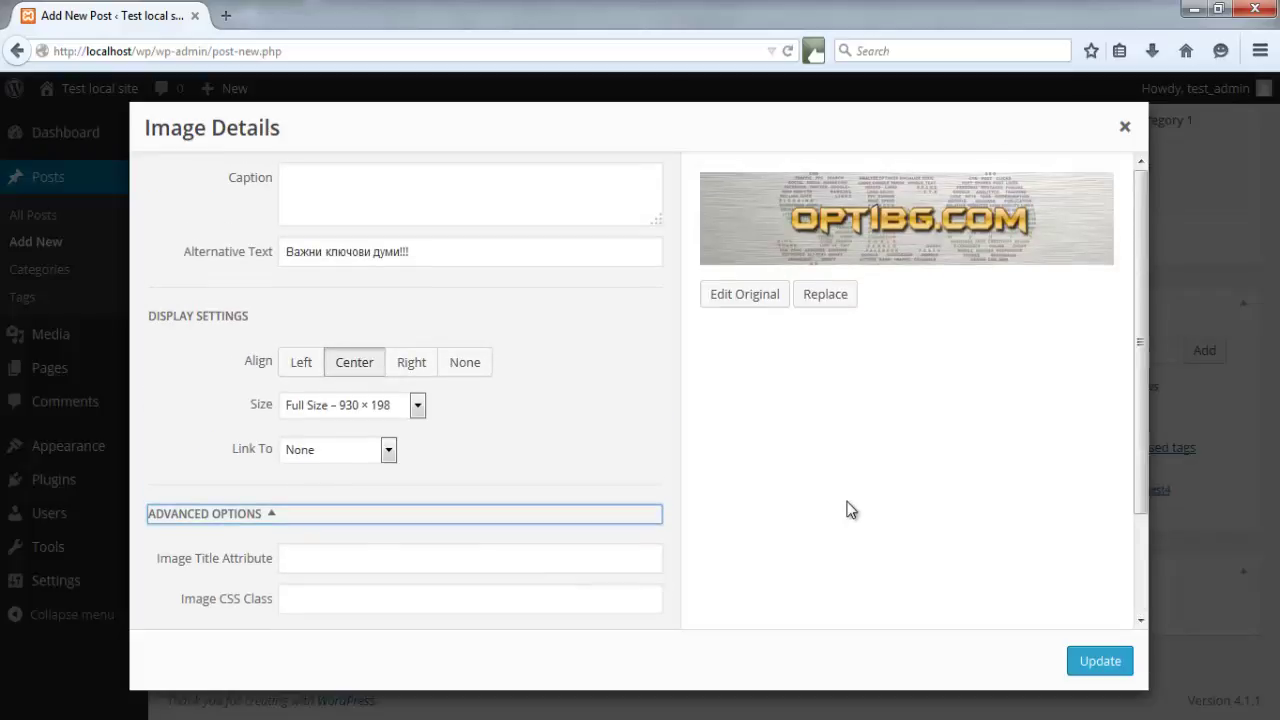
pyautogui.click(1090, 658)
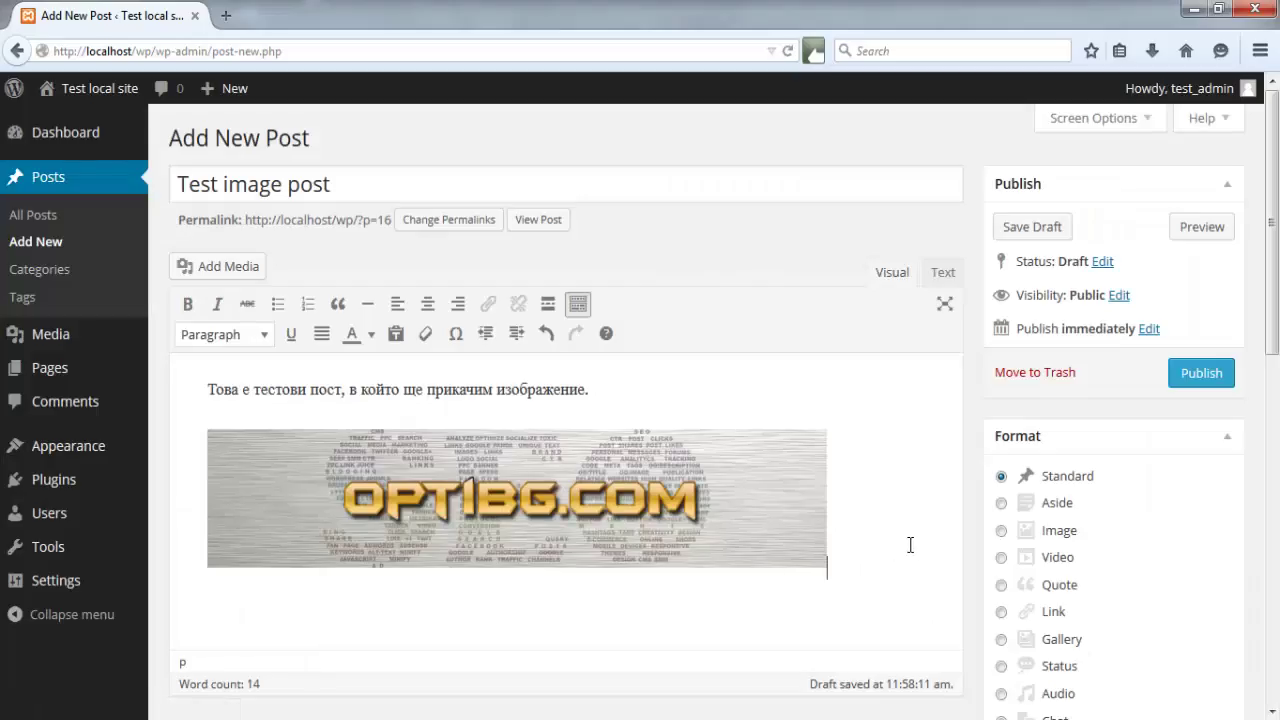
# Step: Insert sample_image.jpeg from the media library below the first image at size Thumbnail – 150 × 150
pyautogui.scroll(-1, 887, 536)
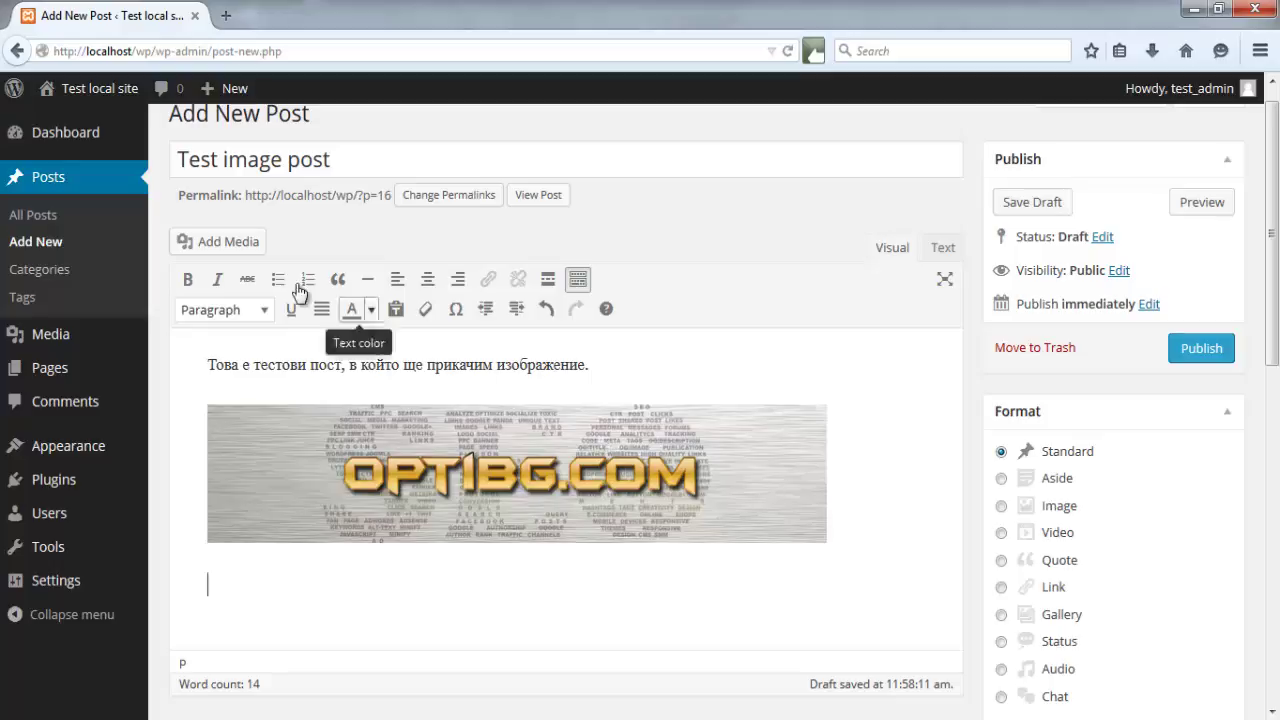
pyautogui.click(228, 243)
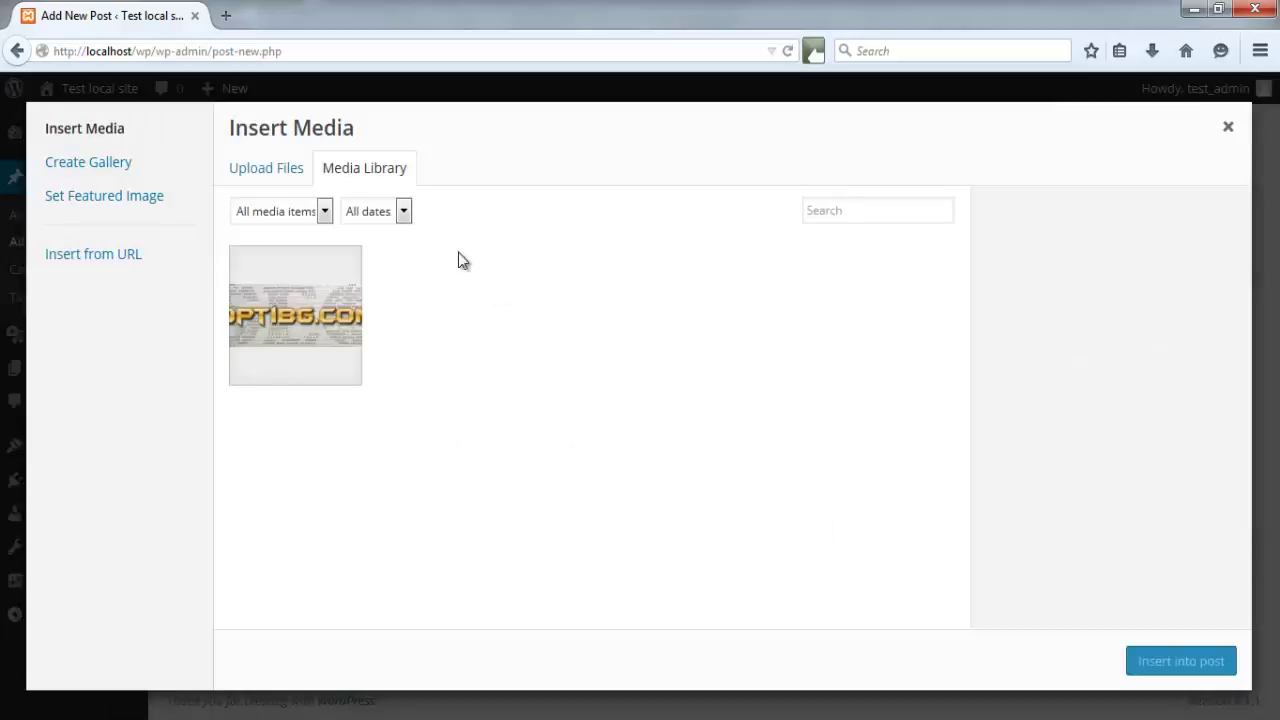
pyautogui.click(282, 176)
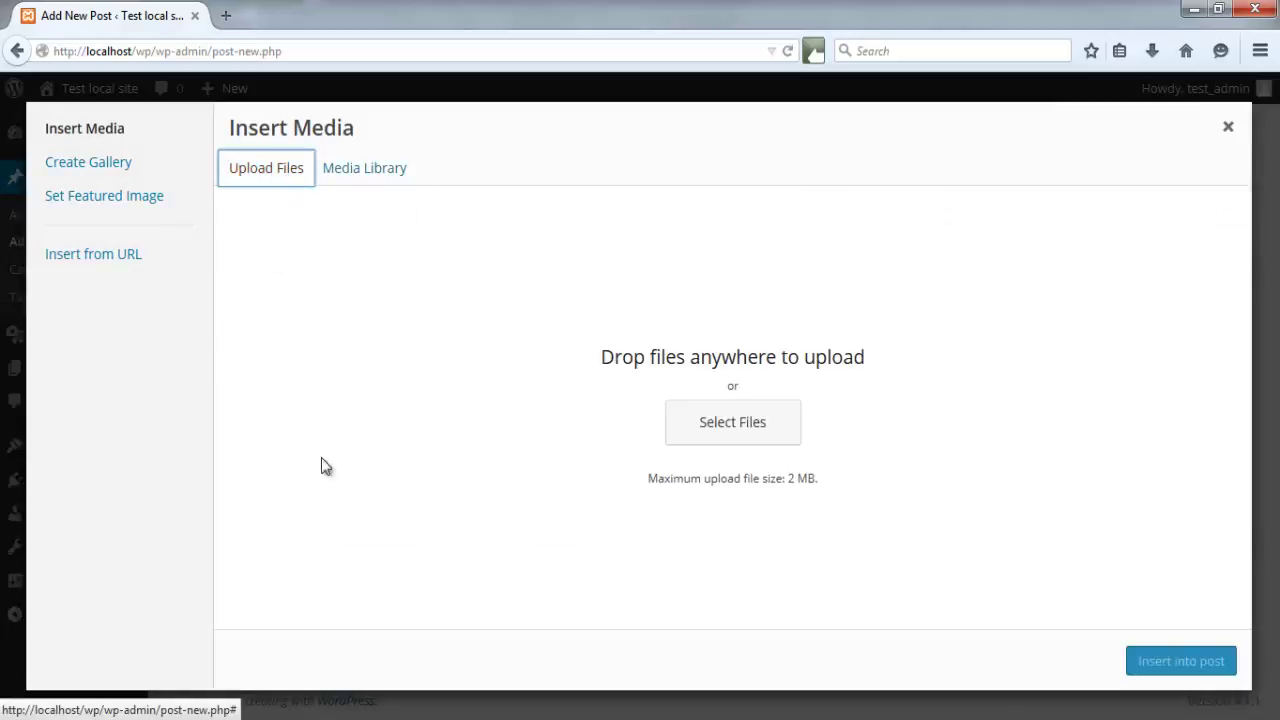
pyautogui.click(361, 175)
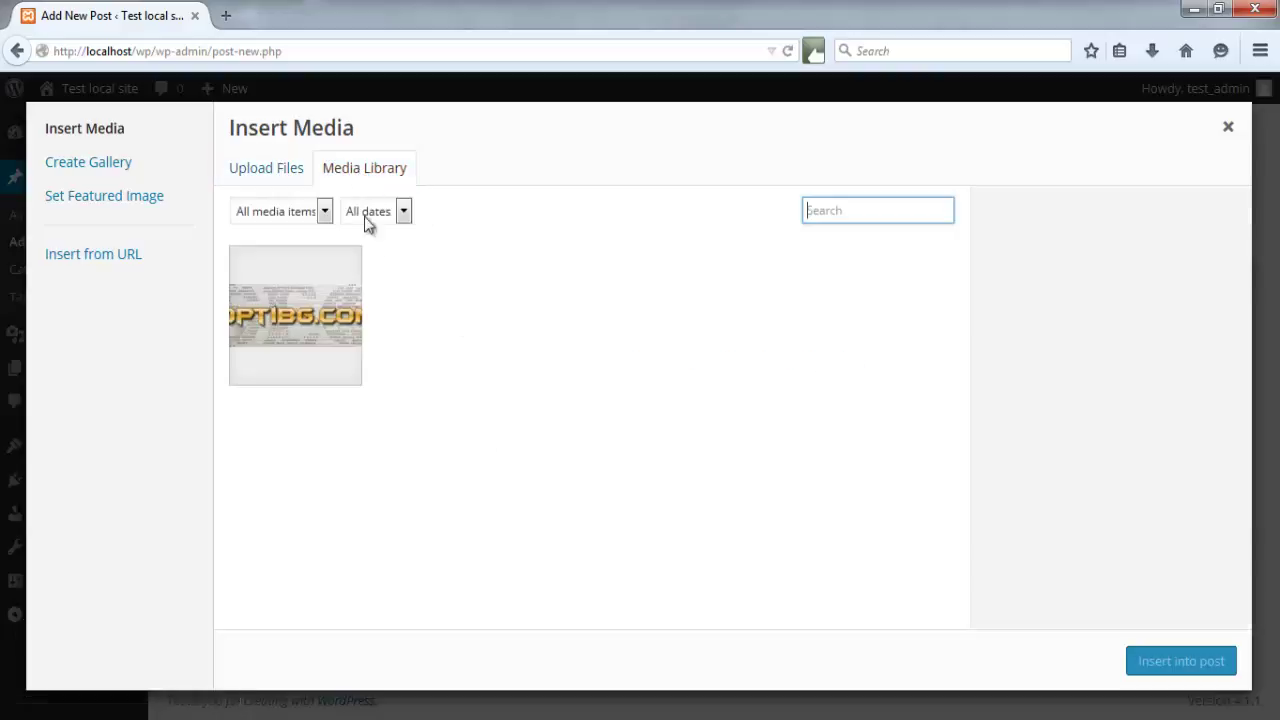
pyautogui.click(330, 306)
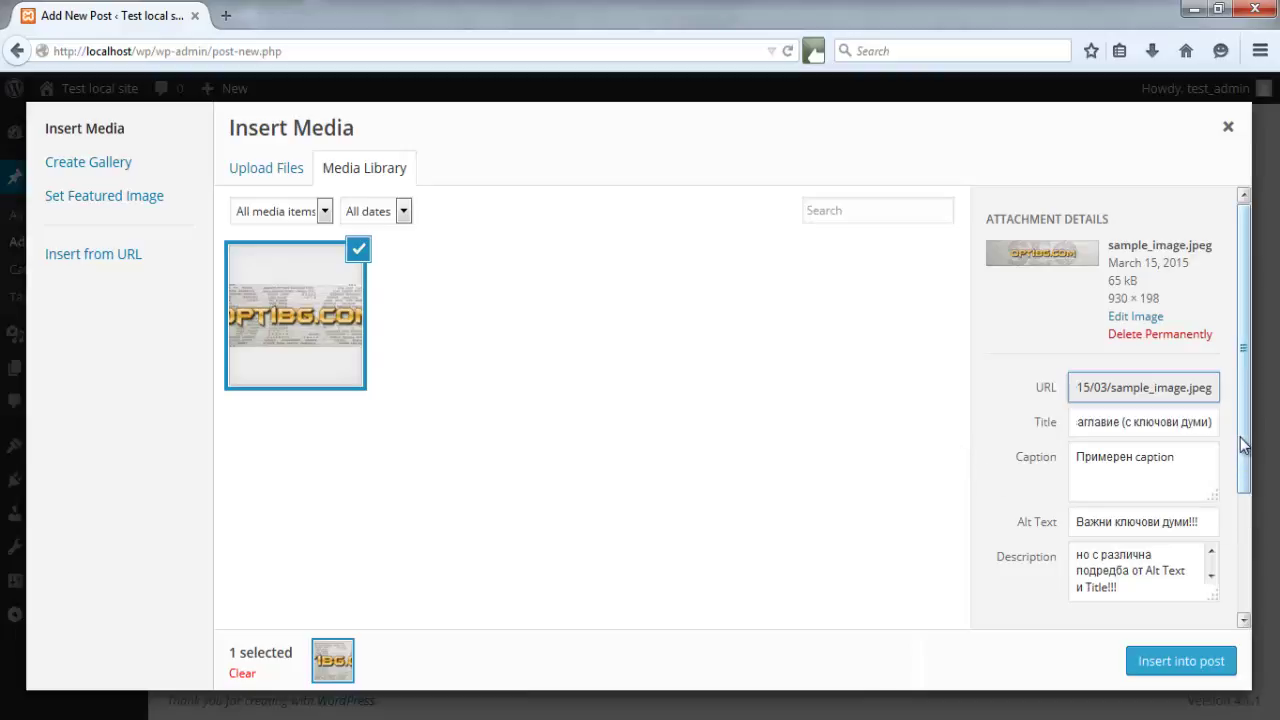
pyautogui.scroll(-2, 1245, 530)
pyautogui.scroll(-1, 1215, 570)
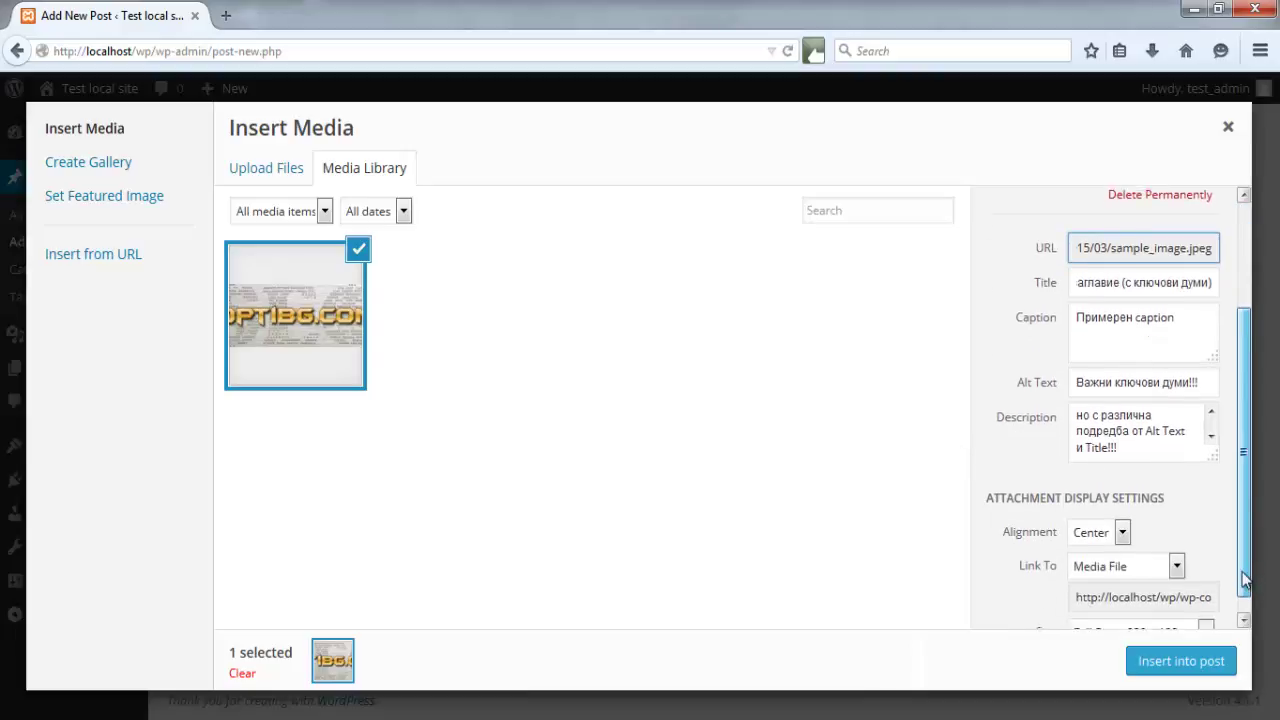
pyautogui.click(1206, 614)
pyautogui.click(1177, 633)
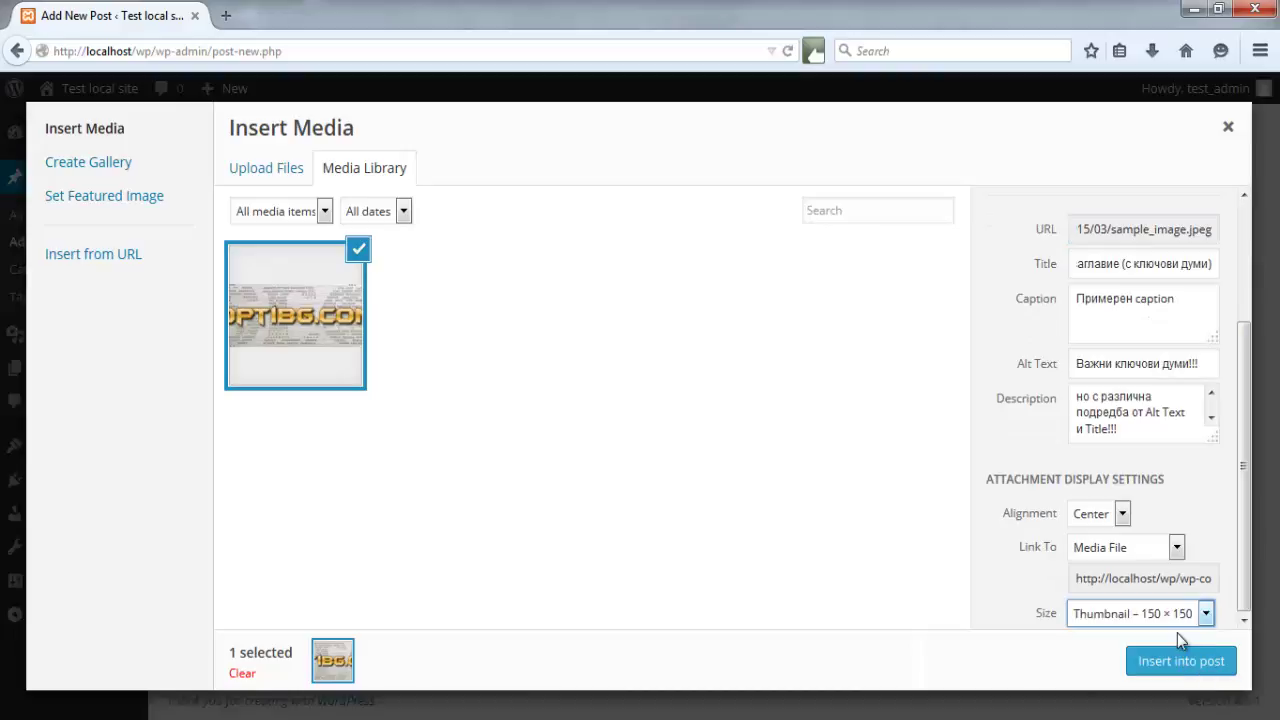
pyautogui.click(1180, 661)
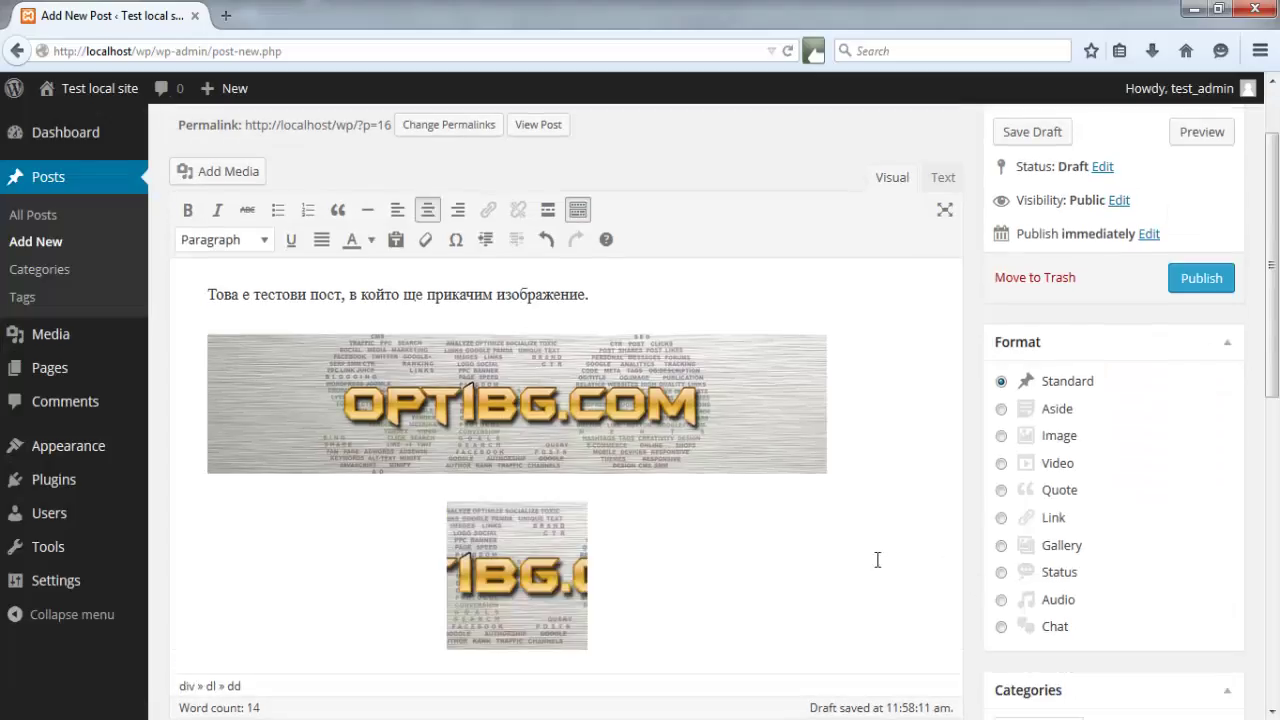
# Step: Align the thumbnail image left in the post and place the text cursor below it
pyautogui.scroll(-2, 874, 560)
pyautogui.click(547, 539)
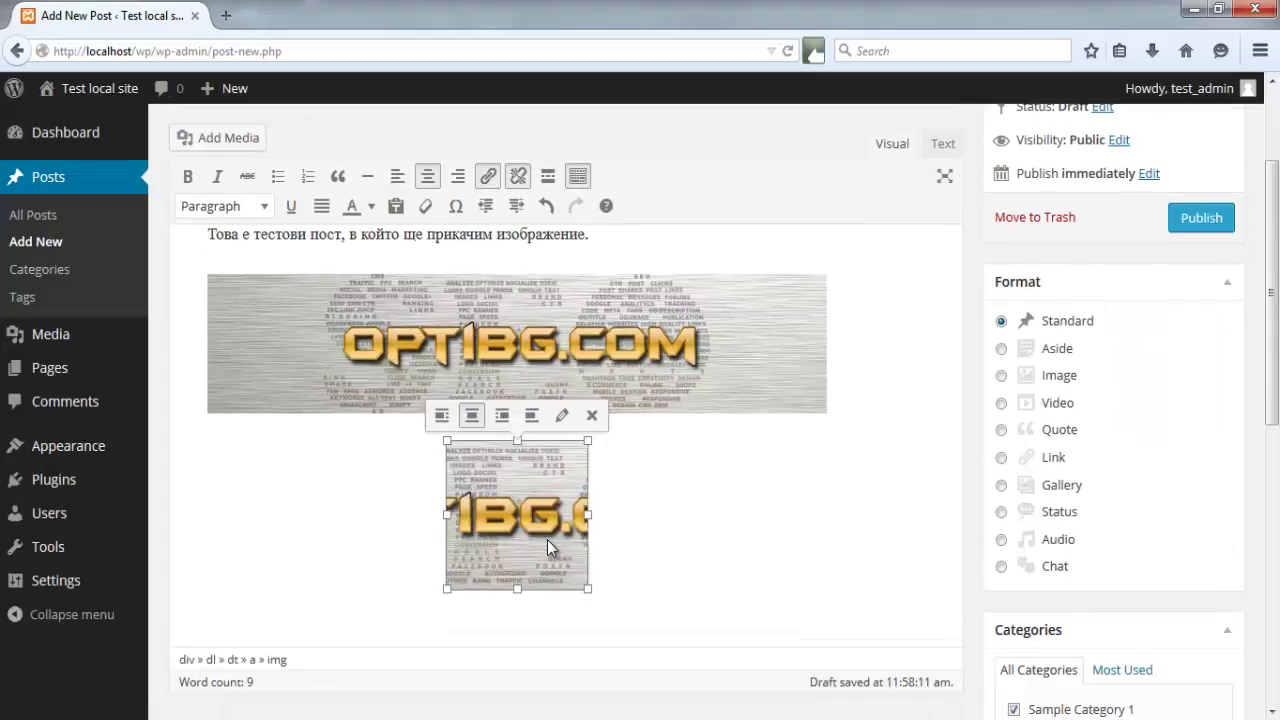
pyautogui.click(441, 415)
pyautogui.click(387, 549)
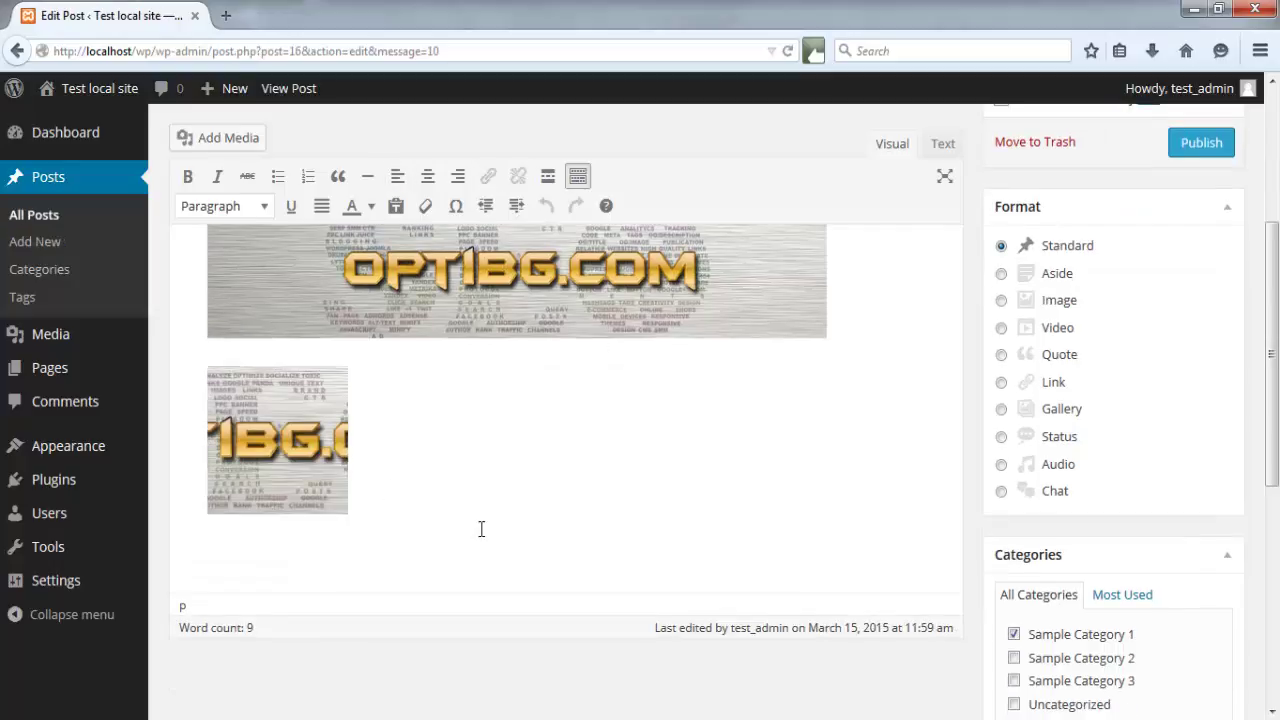
# Step: Add a blank line below the thumbnail, select sample_image.jpeg in the media library and clear its caption
pyautogui.press('Return')
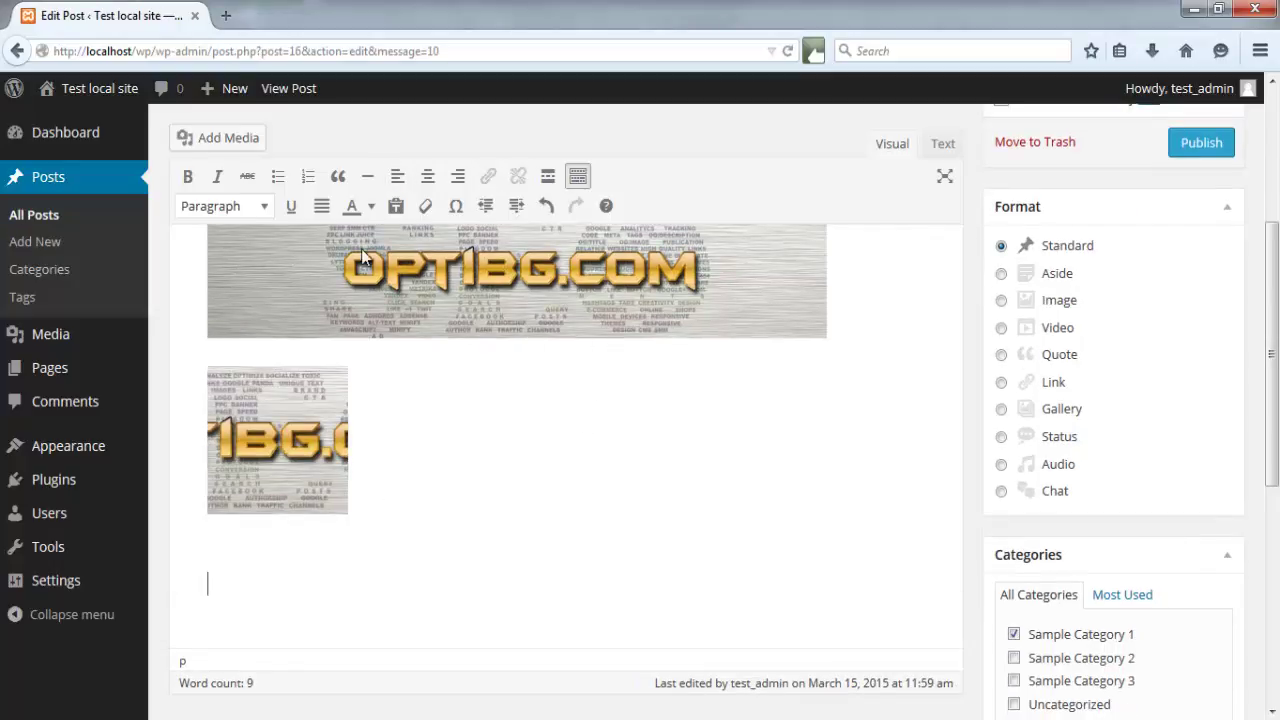
pyautogui.click(222, 143)
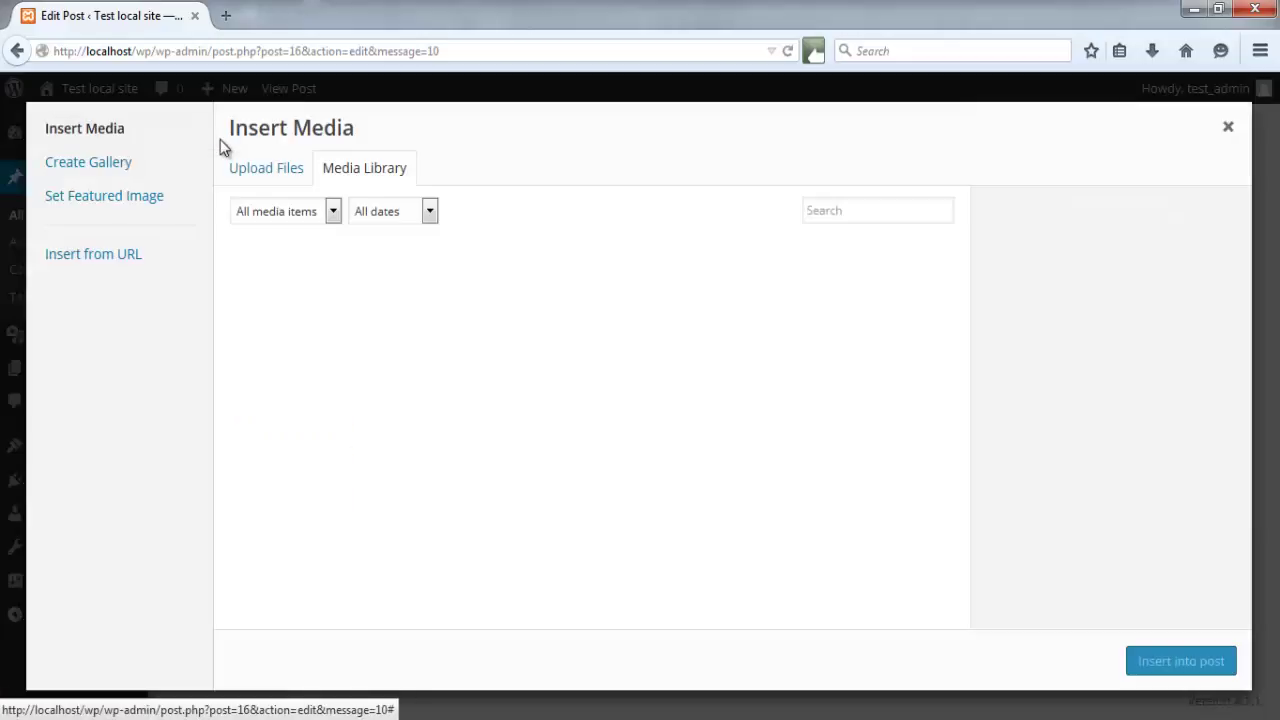
pyautogui.click(294, 277)
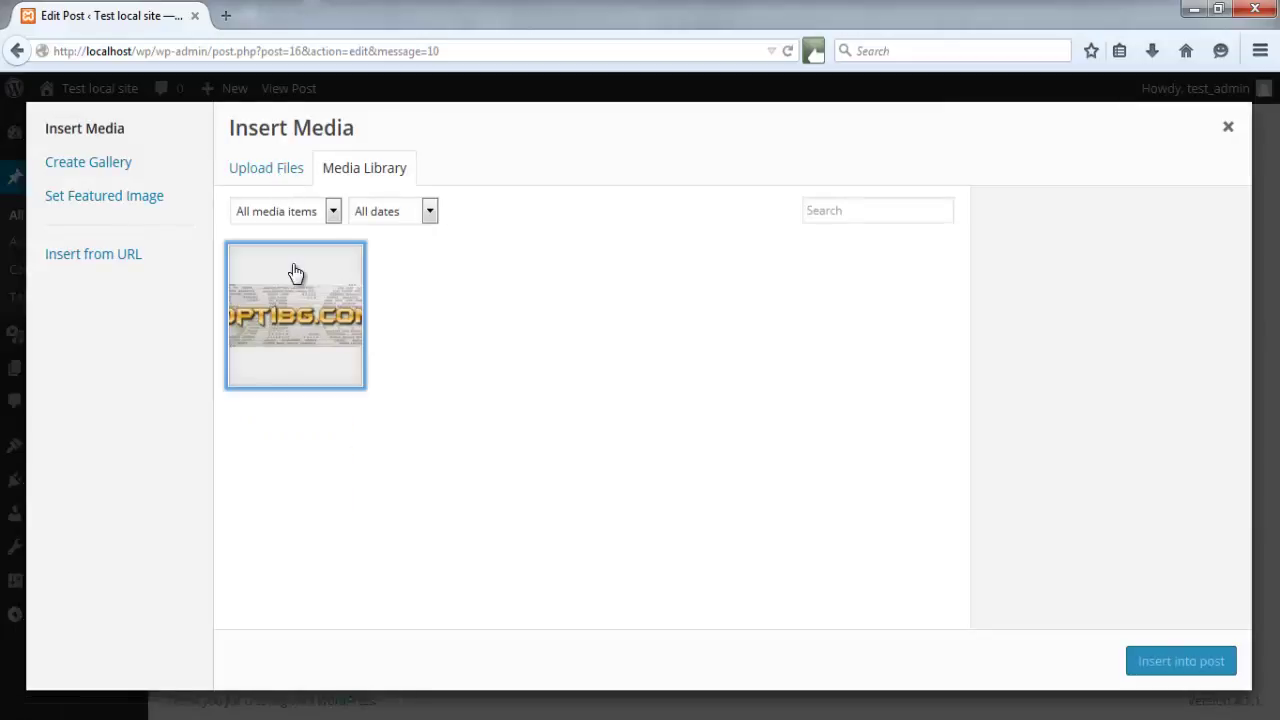
pyautogui.moveTo(1180, 456); pyautogui.dragTo(969, 446)
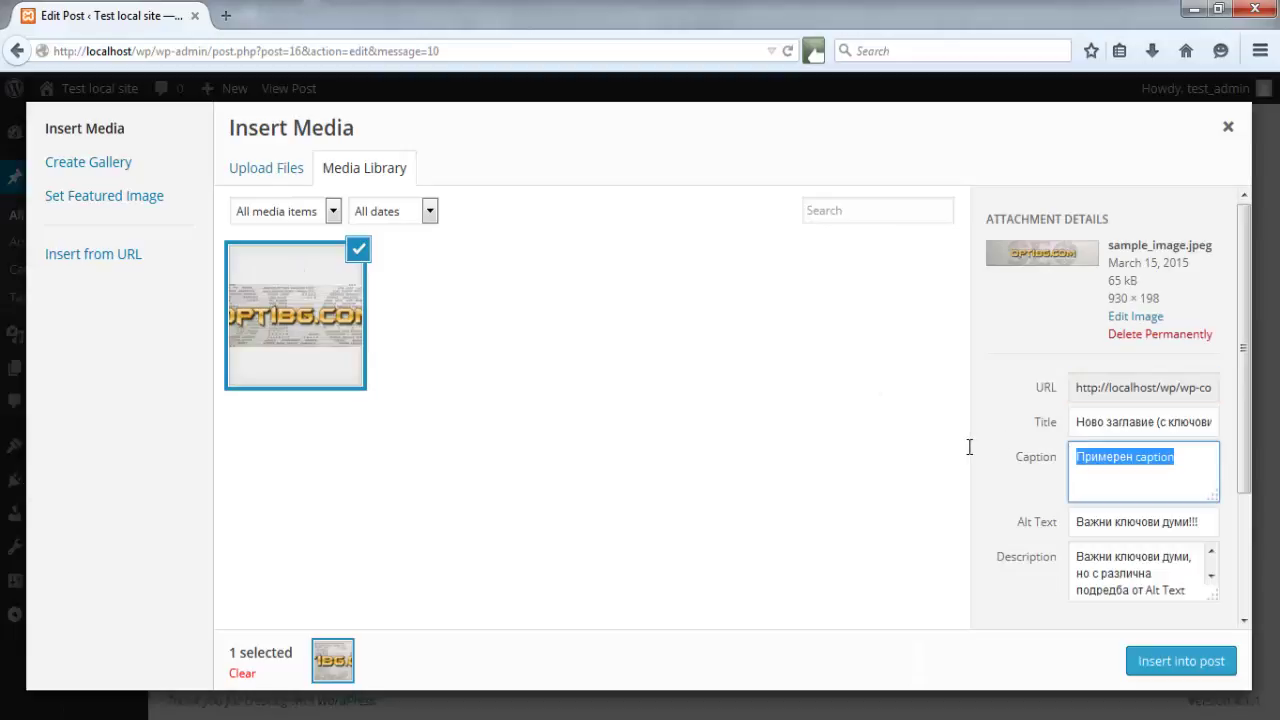
pyautogui.press('BackSpace')
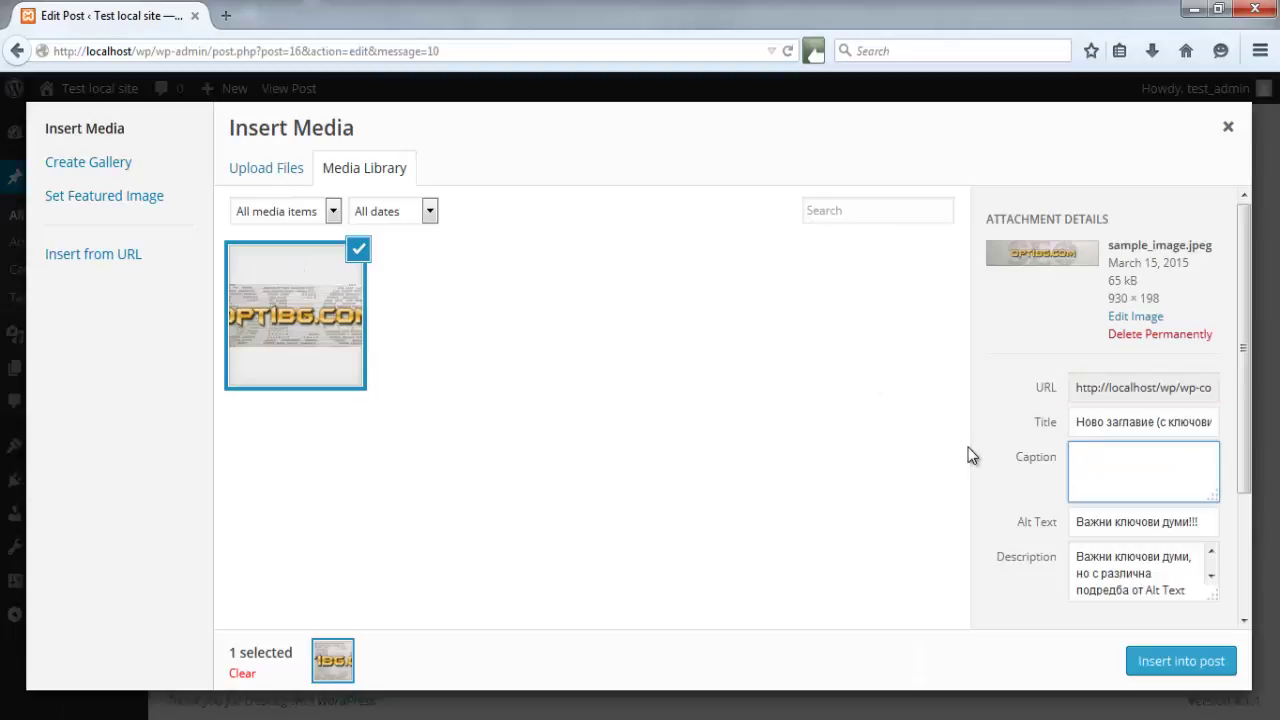
pyautogui.click(995, 314)
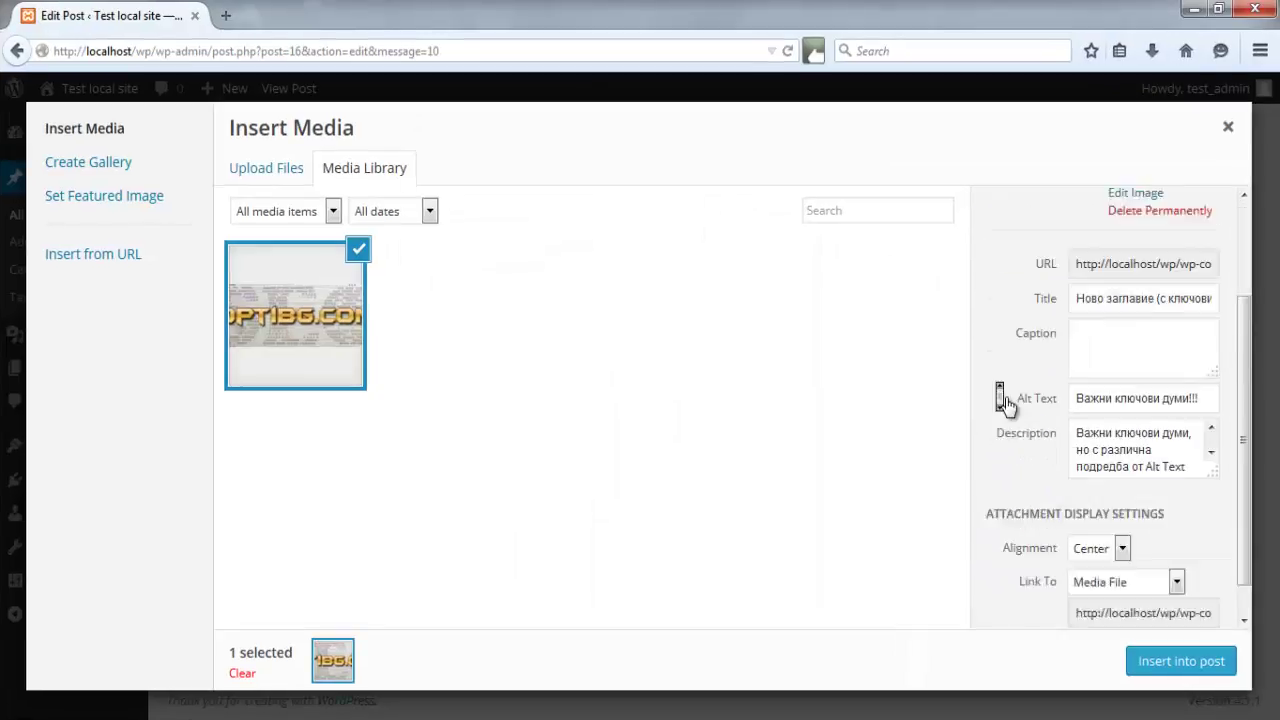
# Step: Set the selected image's size to Medium – 300 × 64 and insert it into the post
pyautogui.scroll(-2, 1000, 400)
pyautogui.click(1149, 606)
pyautogui.click(1150, 630)
pyautogui.click(1180, 657)
pyautogui.scroll(-2, 801, 415)
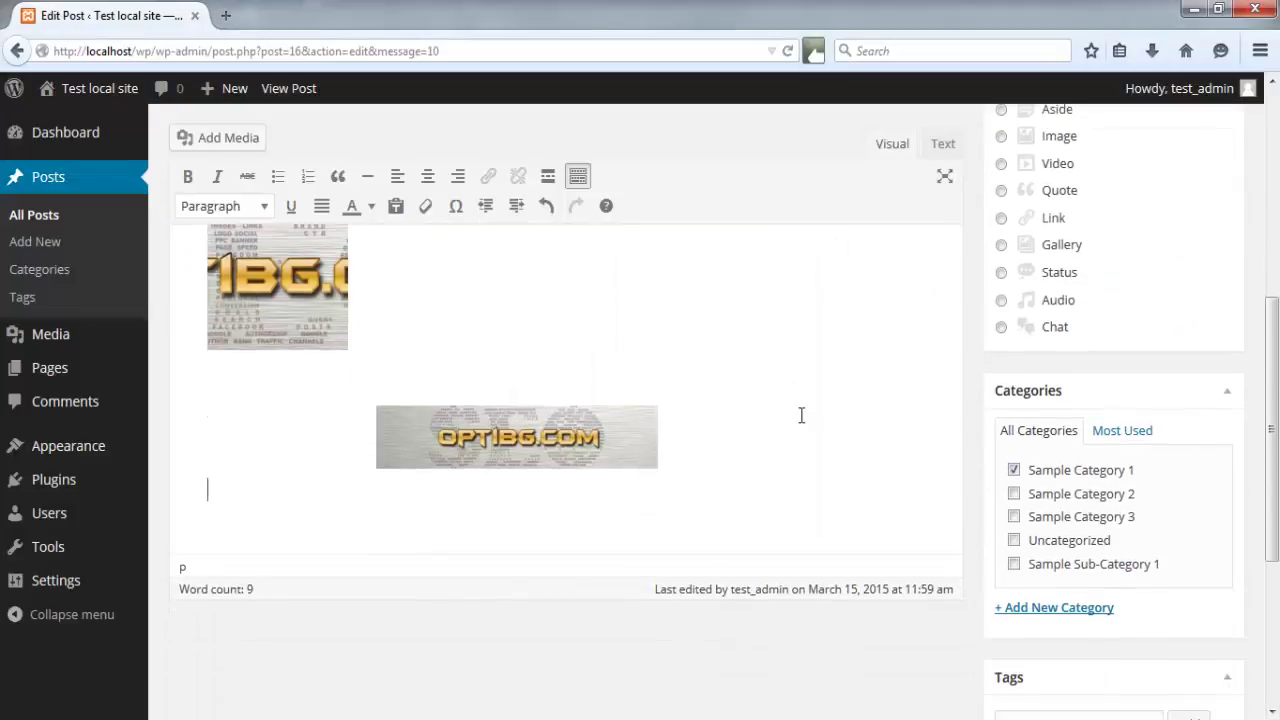
# Step: Align the medium-sized image below the thumbnail to the left
pyautogui.scroll(2, 800, 414)
pyautogui.click(532, 576)
pyautogui.click(443, 495)
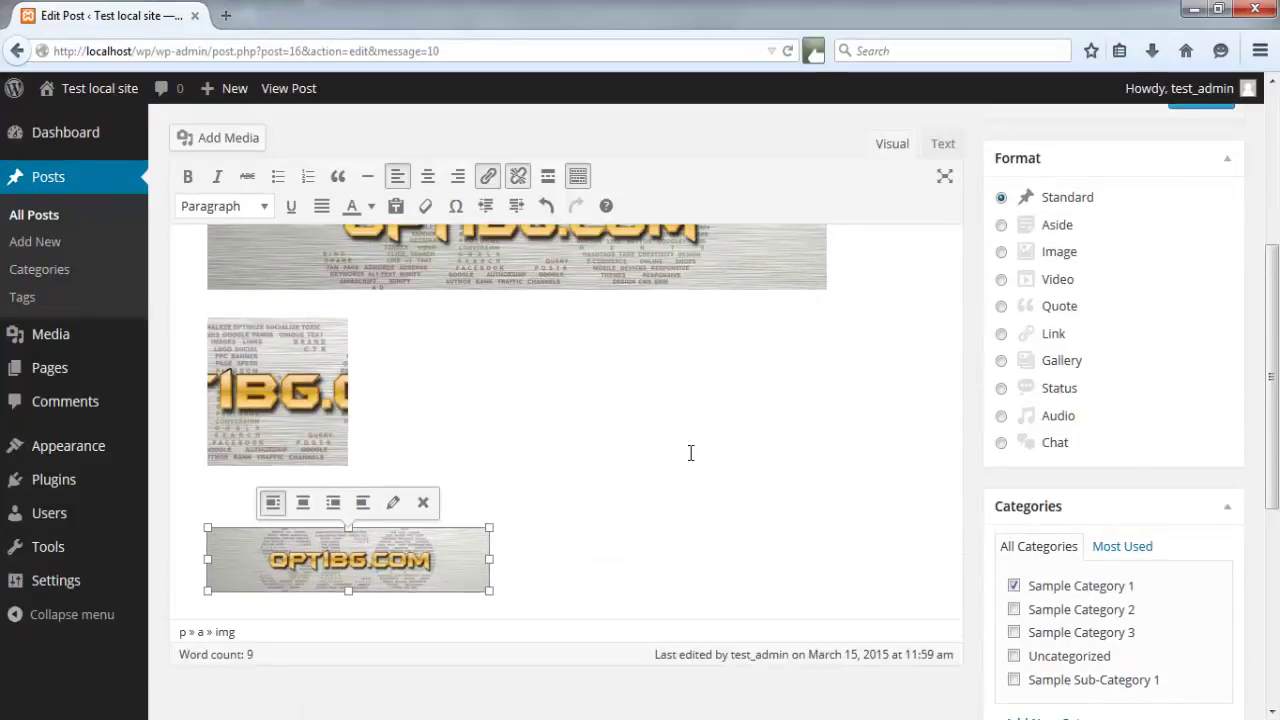
# Step: Resize the large banner image at the start of the post freehand using its corner and side handles
pyautogui.scroll(3, 689, 451)
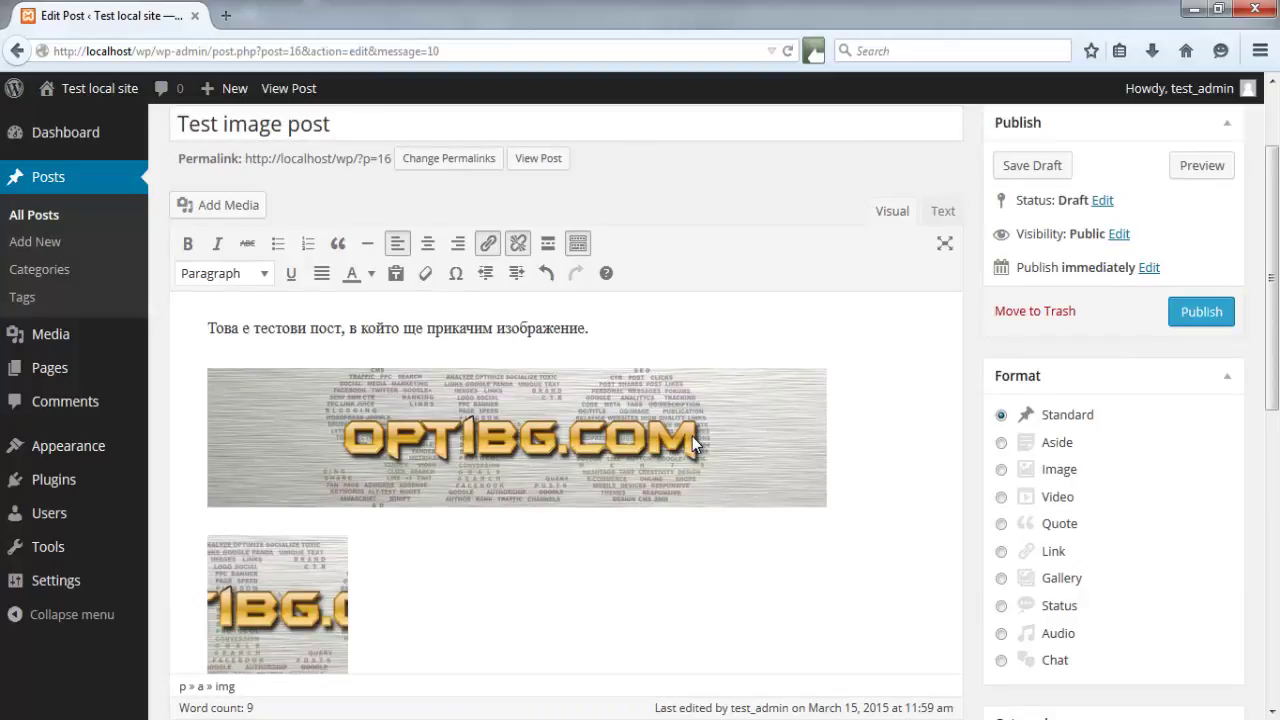
pyautogui.click(692, 436)
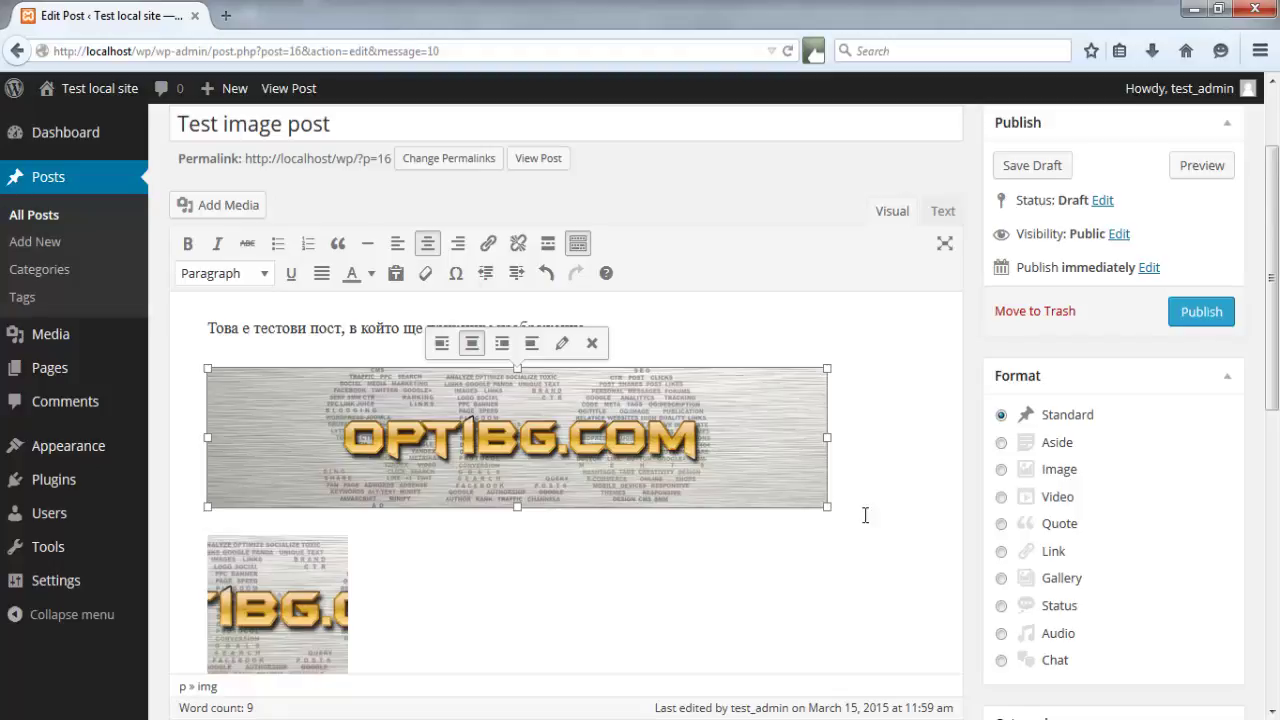
pyautogui.moveTo(827, 507); pyautogui.dragTo(897, 543)
pyautogui.moveTo(827, 438); pyautogui.dragTo(863, 440)
pyautogui.moveTo(827, 507); pyautogui.dragTo(880, 534)
# Step: Set sample_image.jpeg from the media library as the post's featured image and return to the post content
pyautogui.middleClick(729, 557)
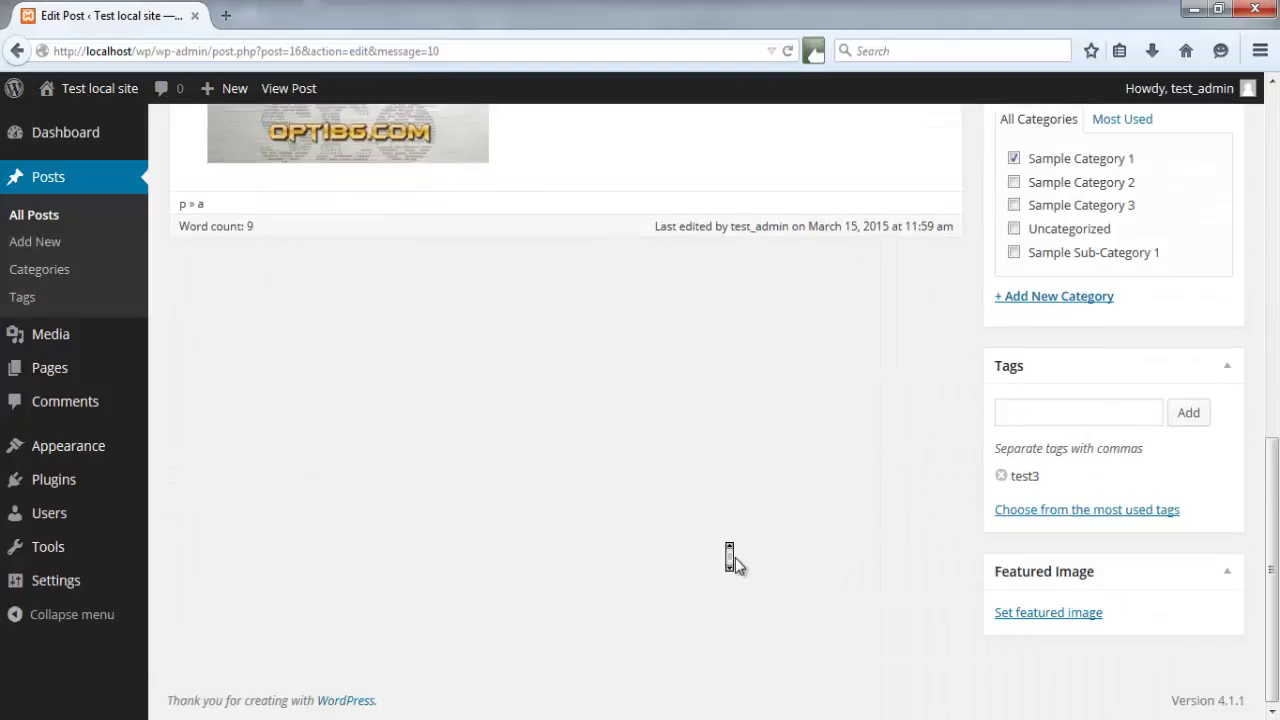
pyautogui.click(1028, 622)
pyautogui.click(149, 329)
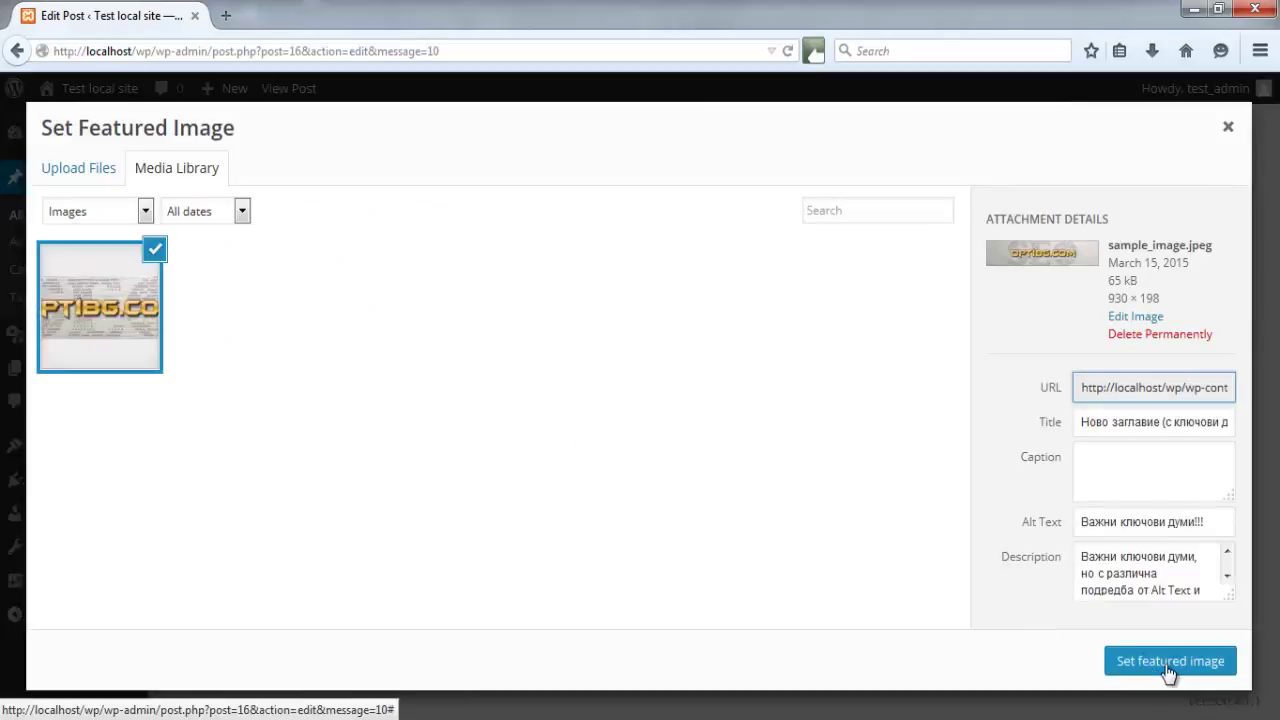
pyautogui.click(1168, 661)
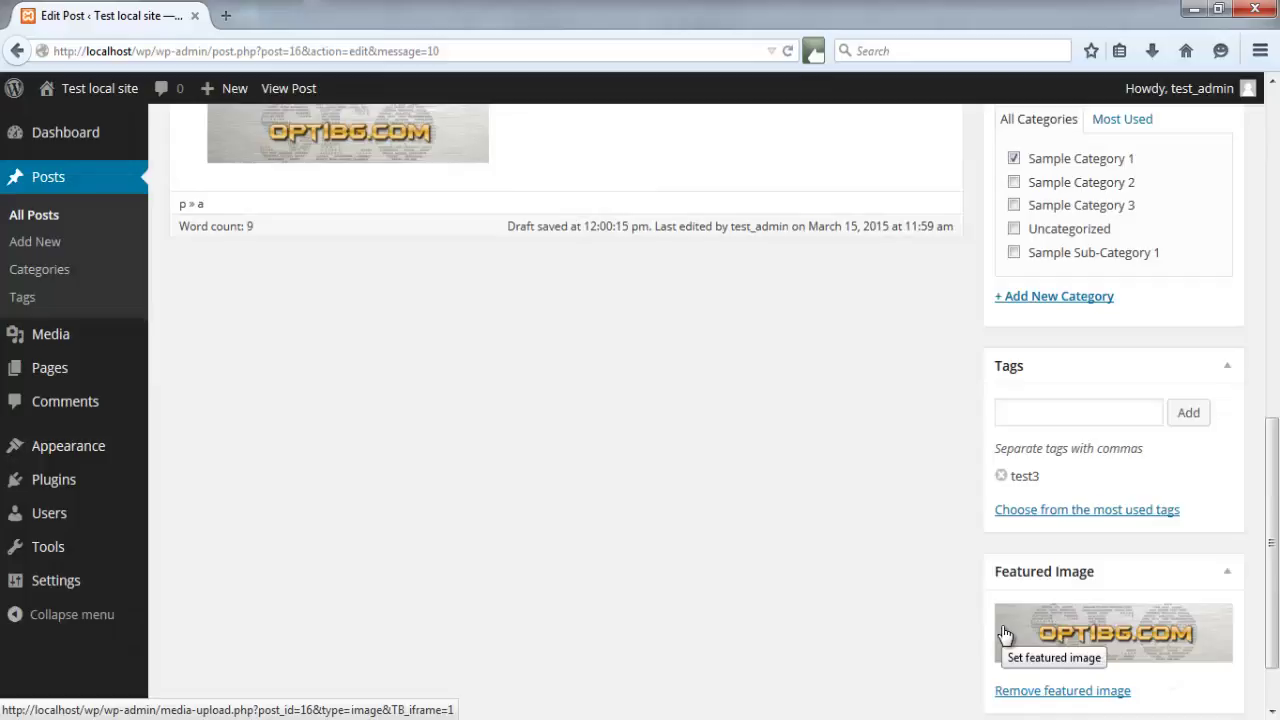
pyautogui.scroll(8, 843, 560)
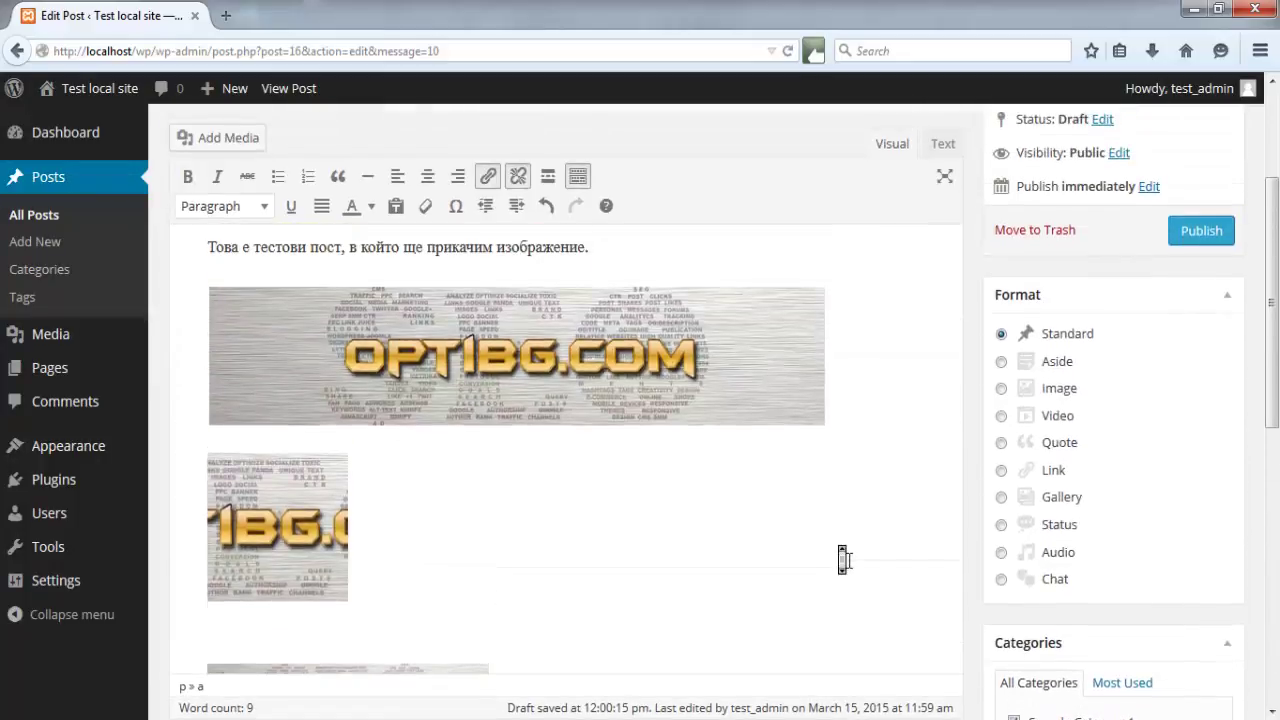
# Step: Open optibg.com in a new browser tab, view its header banner image on its own and copy the image's address
pyautogui.scroll(4, 843, 560)
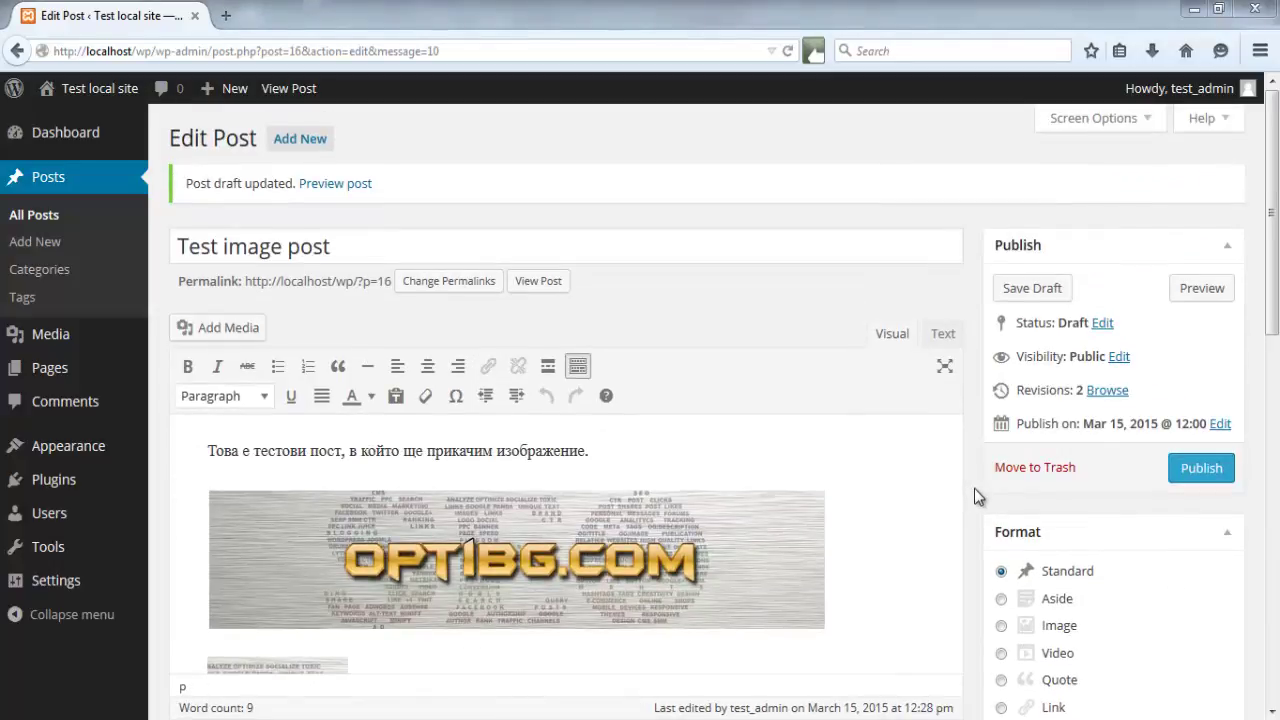
pyautogui.click(227, 16)
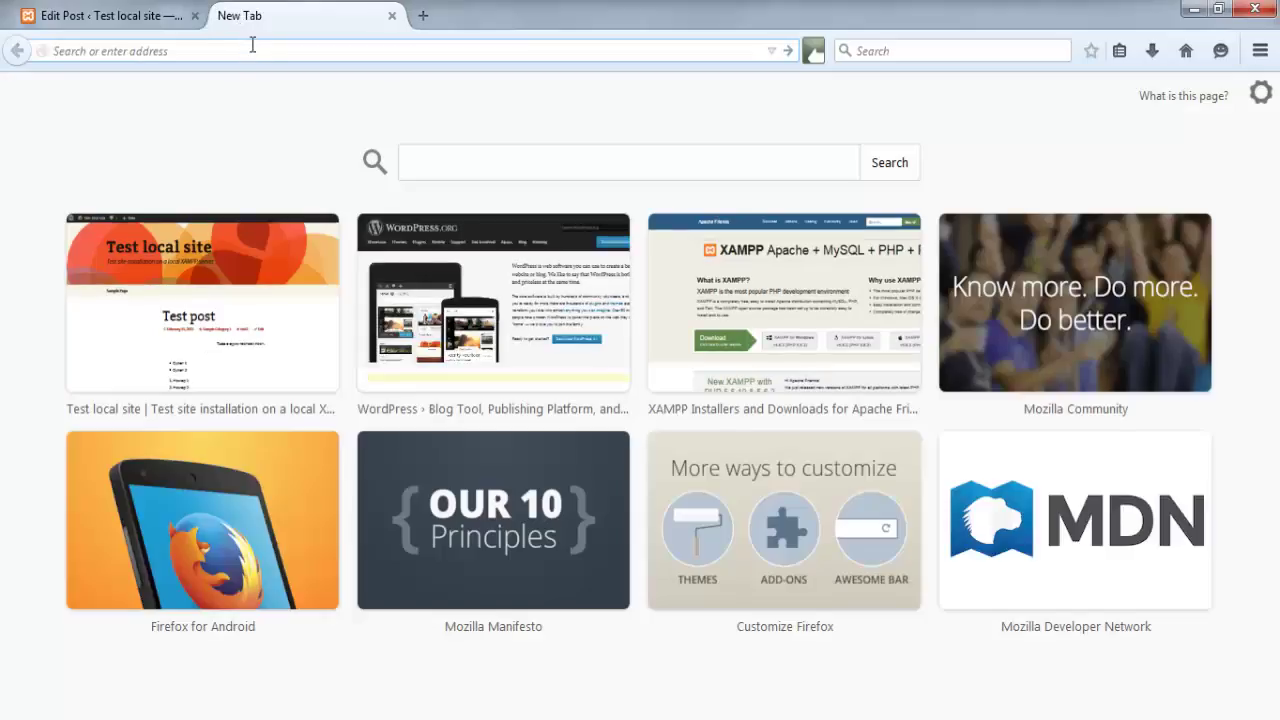
pyautogui.write('optibg.com')
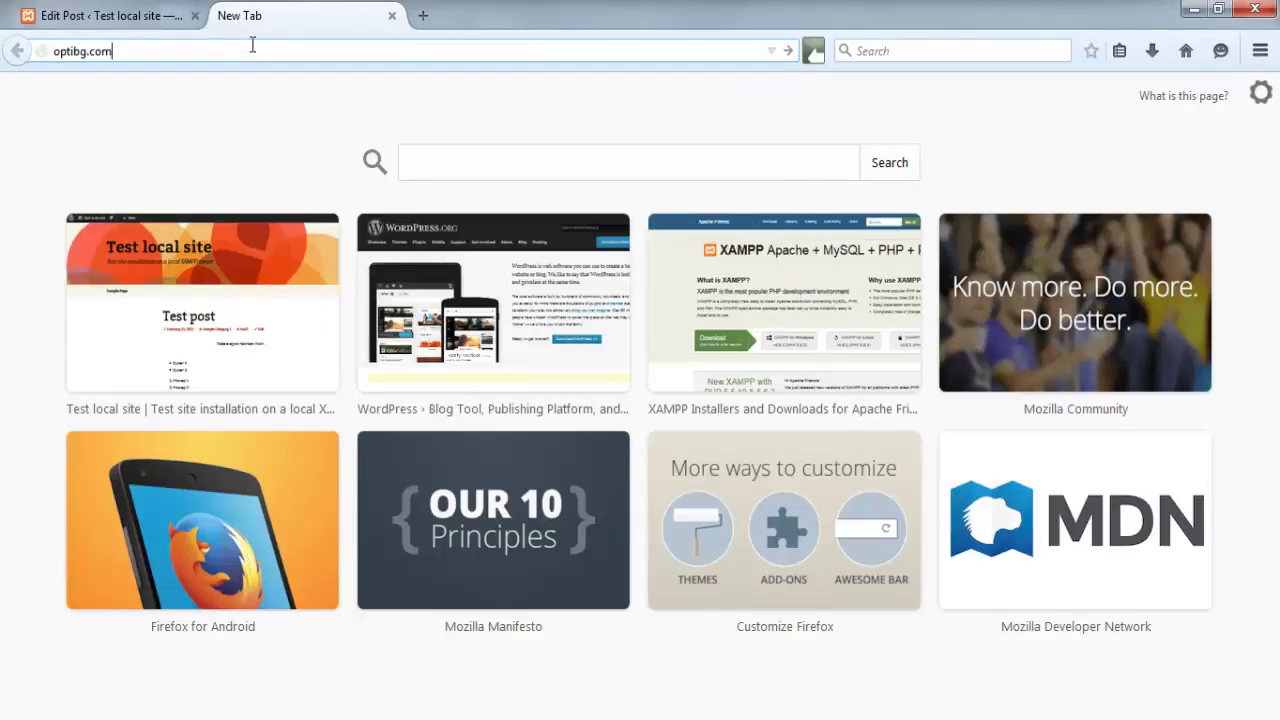
pyautogui.press('Return')
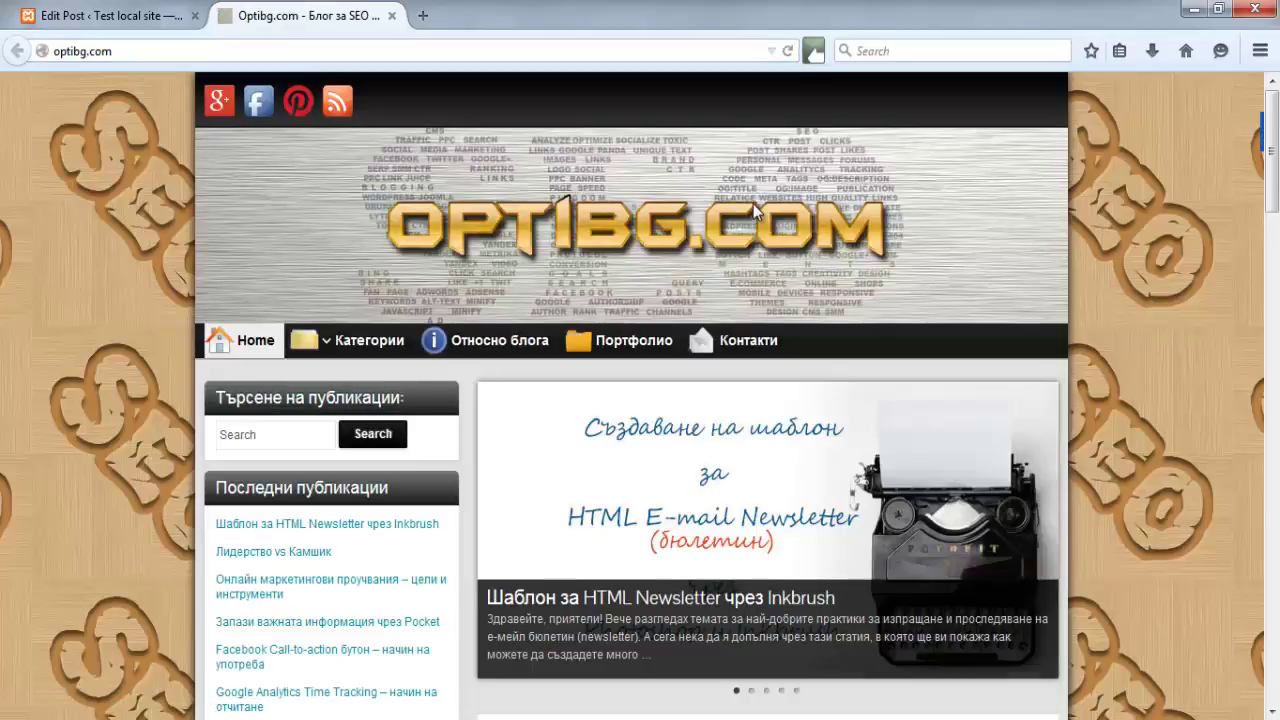
pyautogui.rightClick(755, 210)
pyautogui.click(775, 215)
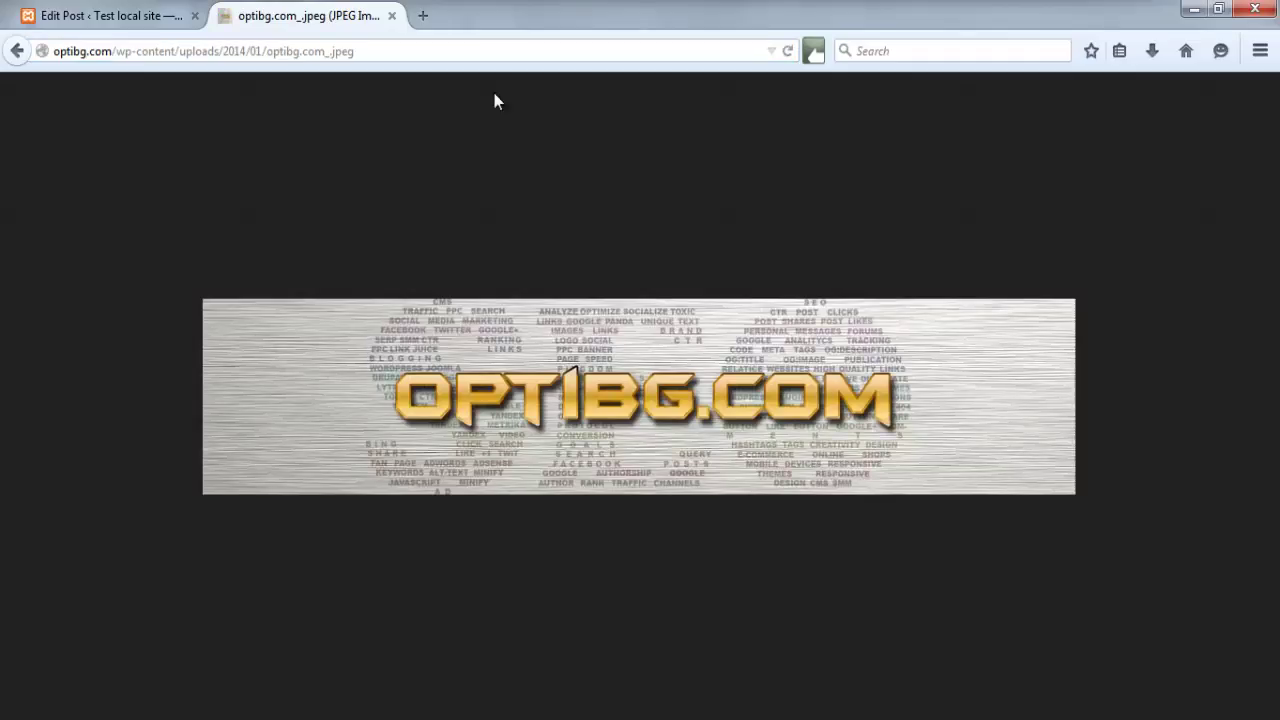
pyautogui.click(396, 50)
pyautogui.hotkey('ctrl', 'c')
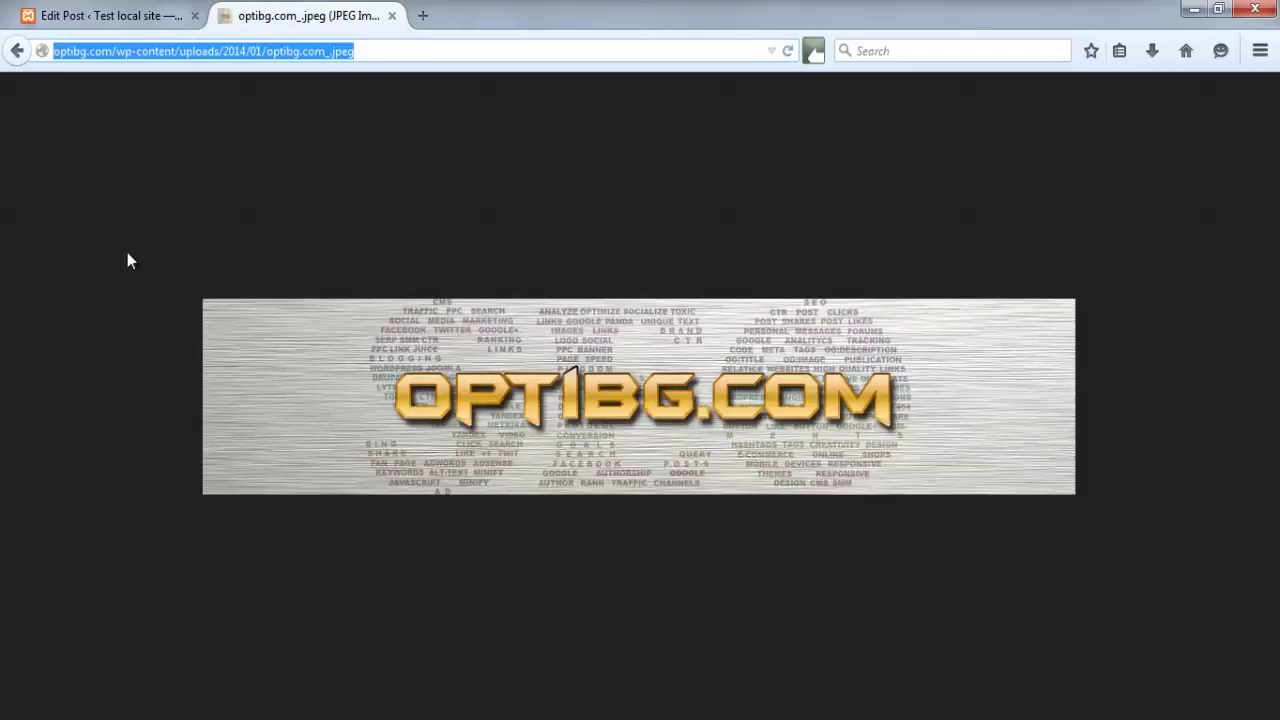
# Step: Return to the post being edited and add an empty line between the thumbnail and the medium-sized image
pyautogui.click(120, 15)
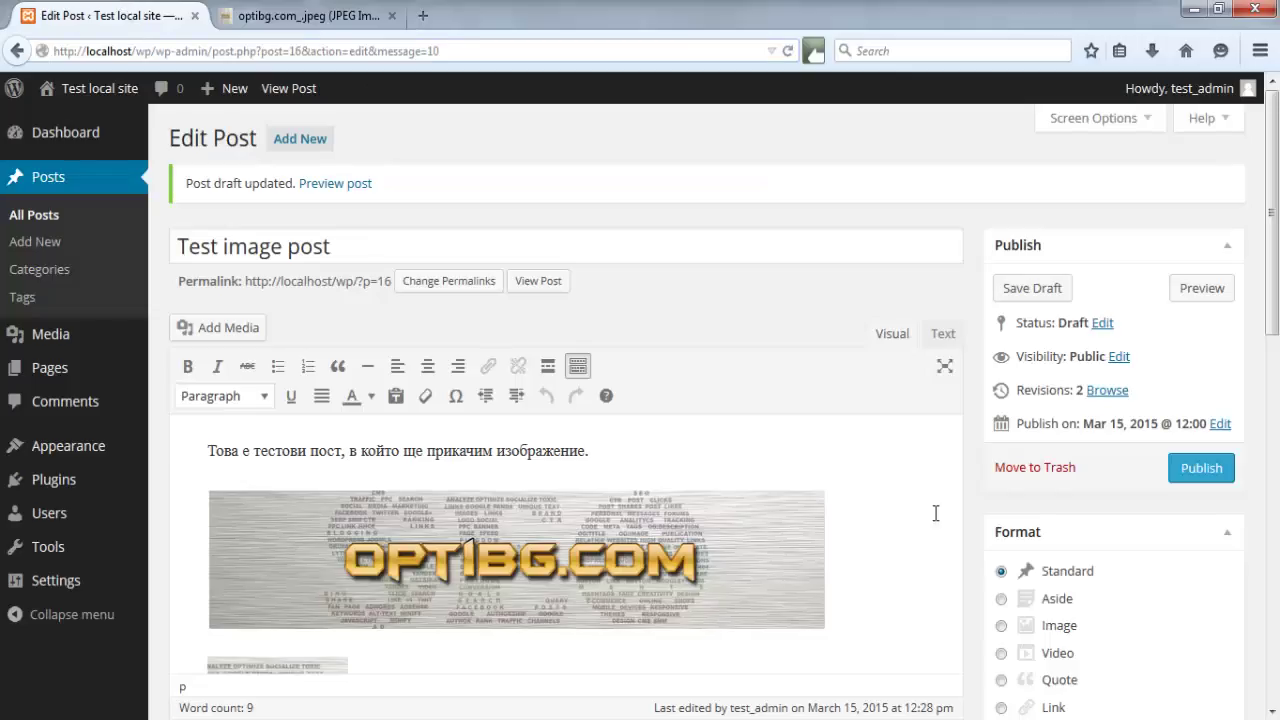
pyautogui.scroll(-5, 935, 513)
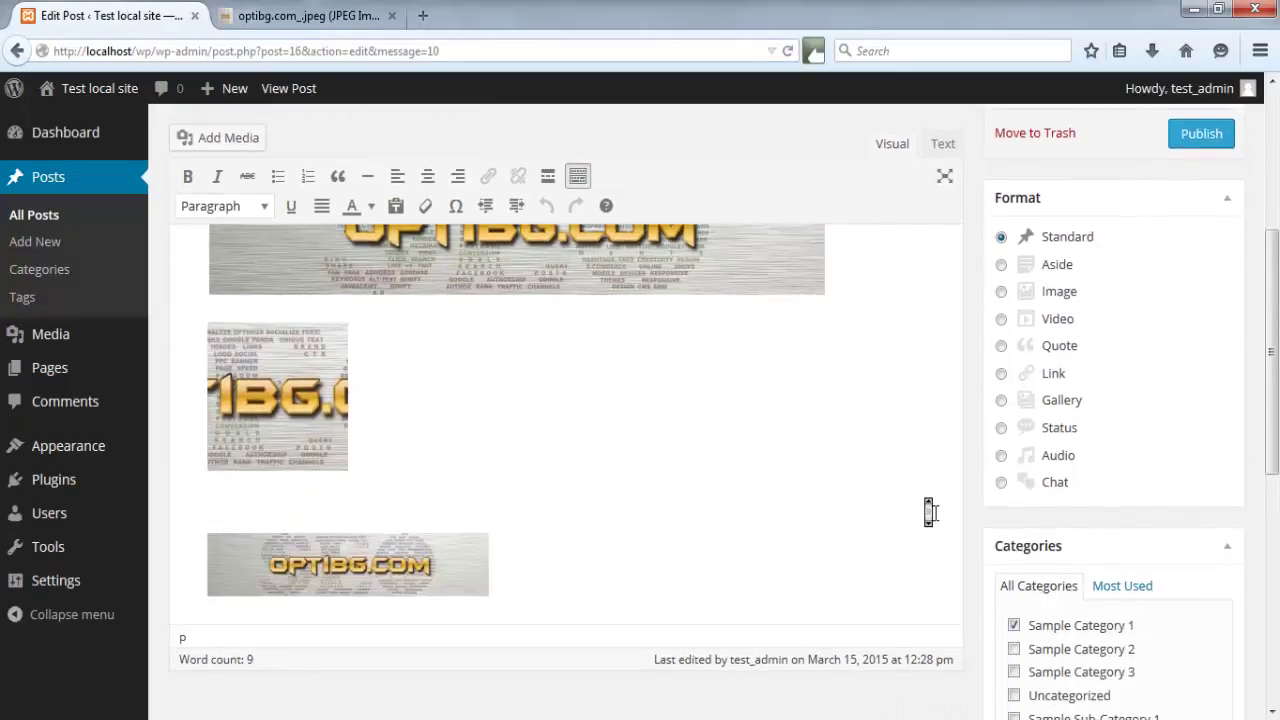
pyautogui.scroll(-1, 930, 513)
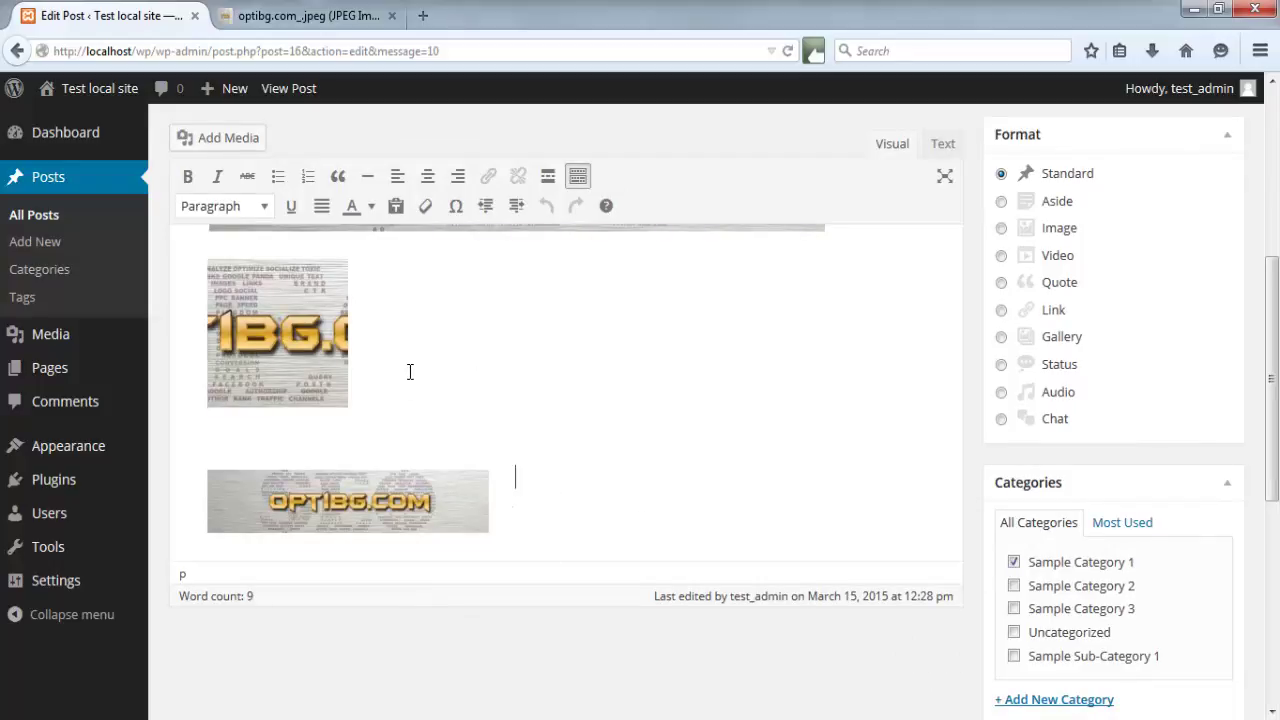
pyautogui.click(372, 418)
pyautogui.press('Return')
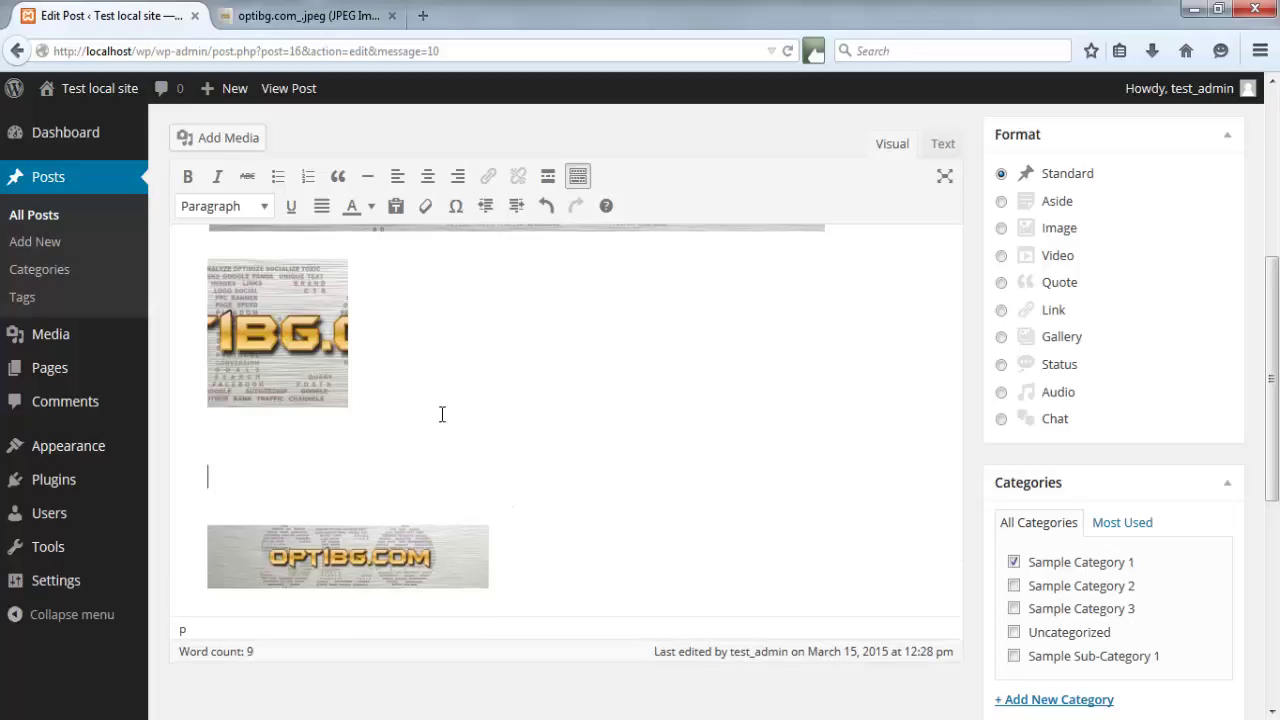
pyautogui.click(222, 137)
pyautogui.click(84, 255)
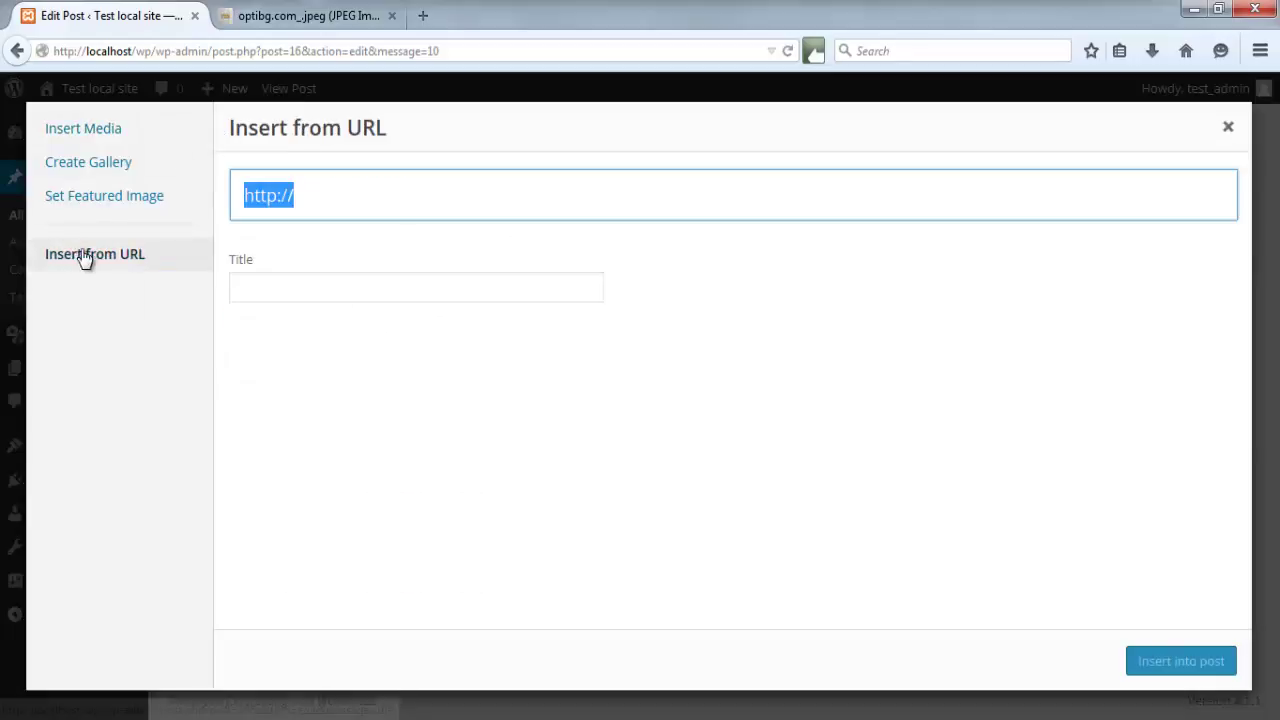
pyautogui.press('BackSpace')
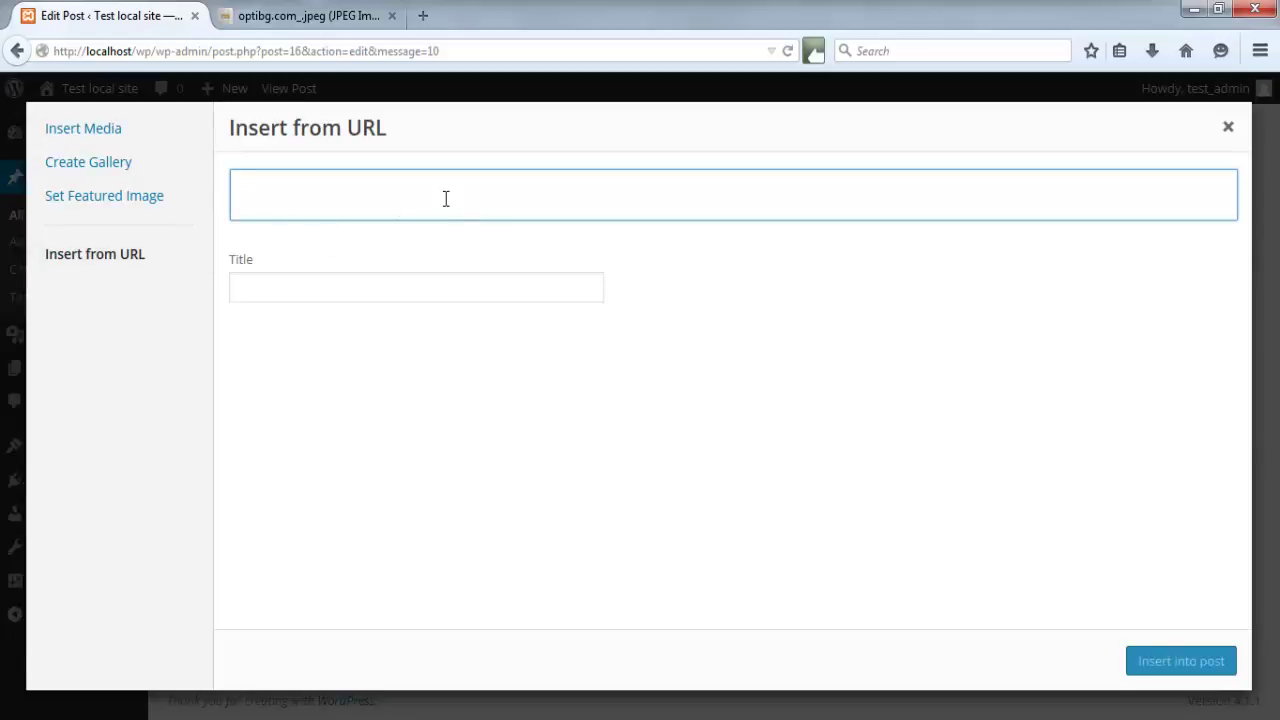
pyautogui.hotkey('ctrl', 'v')
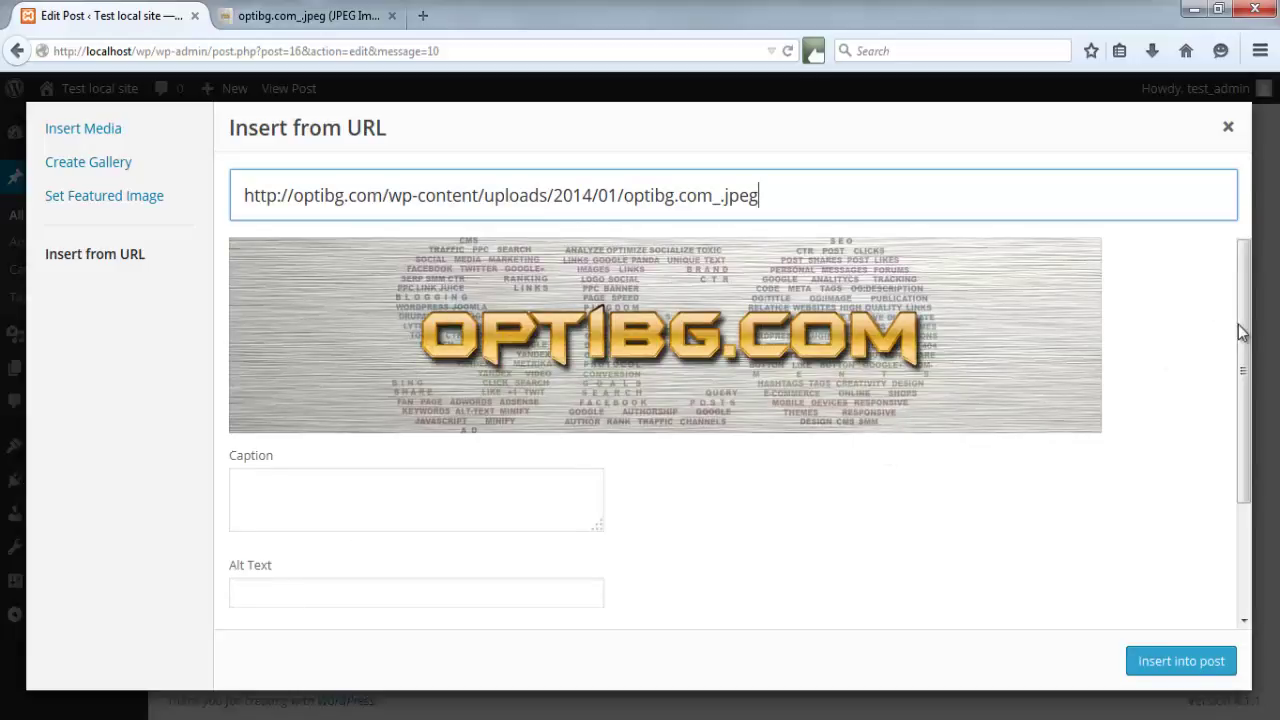
pyautogui.moveTo(1246, 331); pyautogui.dragTo(1248, 448)
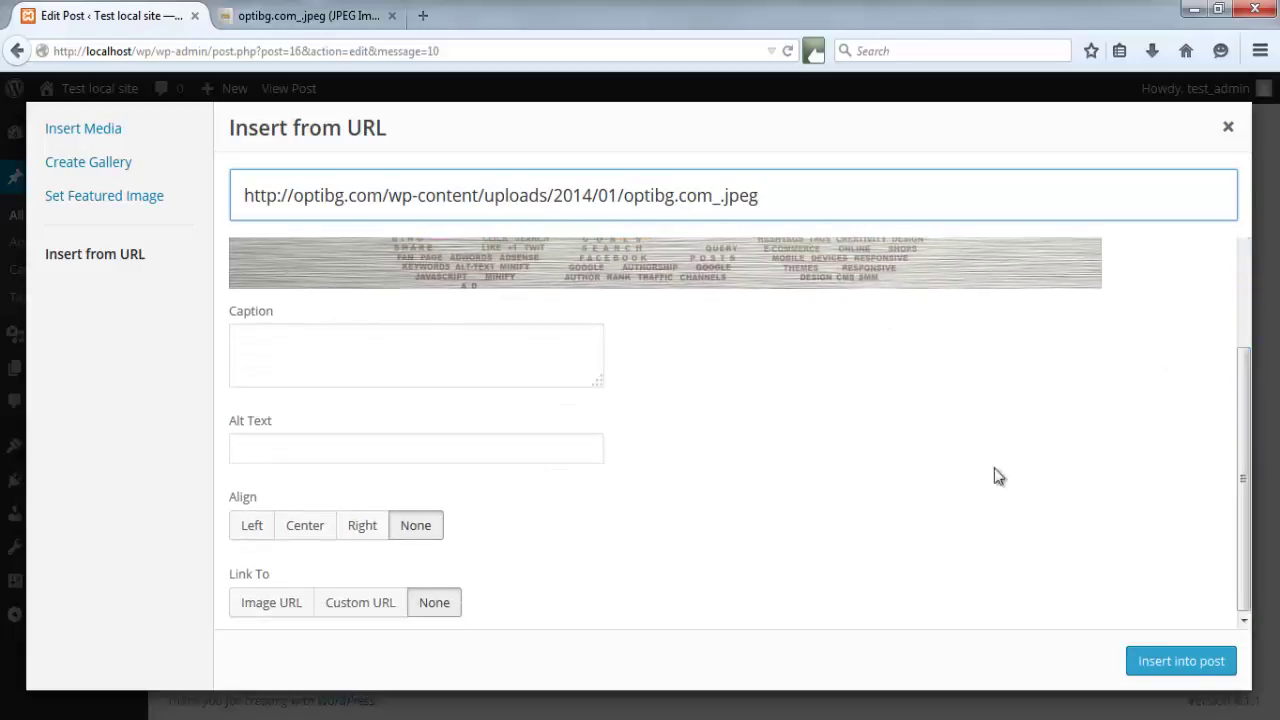
pyautogui.click(308, 540)
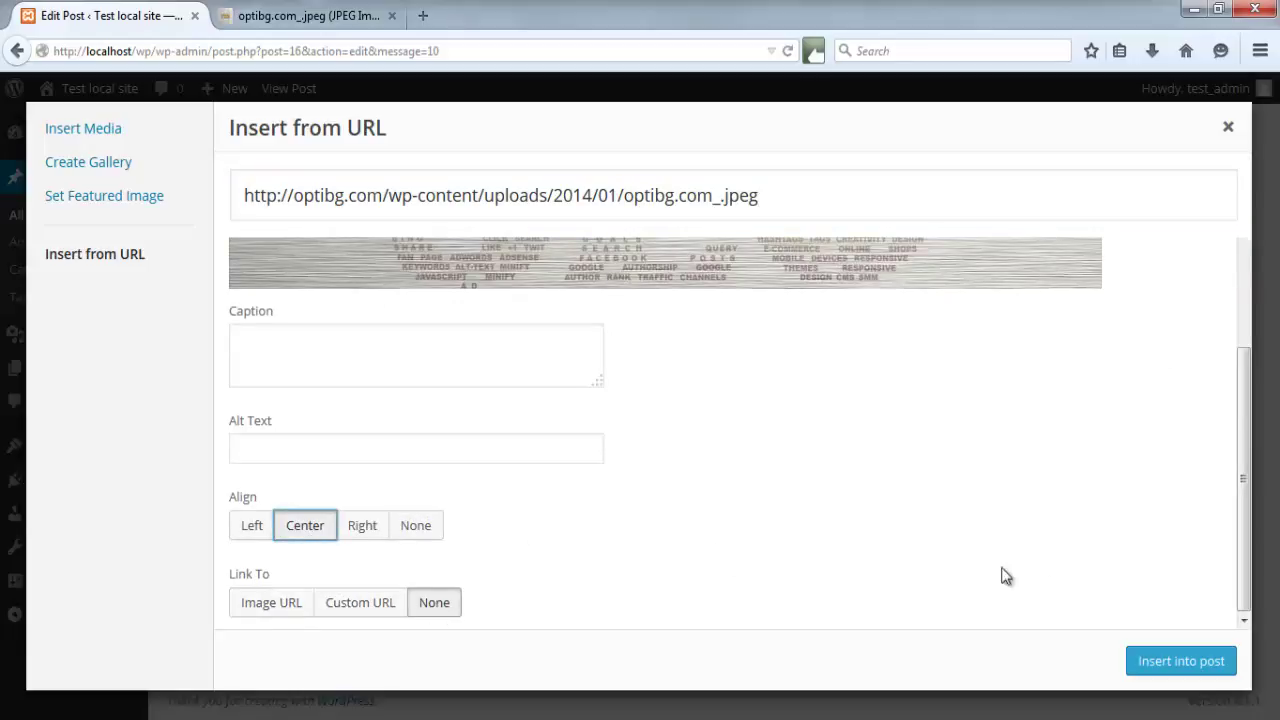
pyautogui.click(1158, 664)
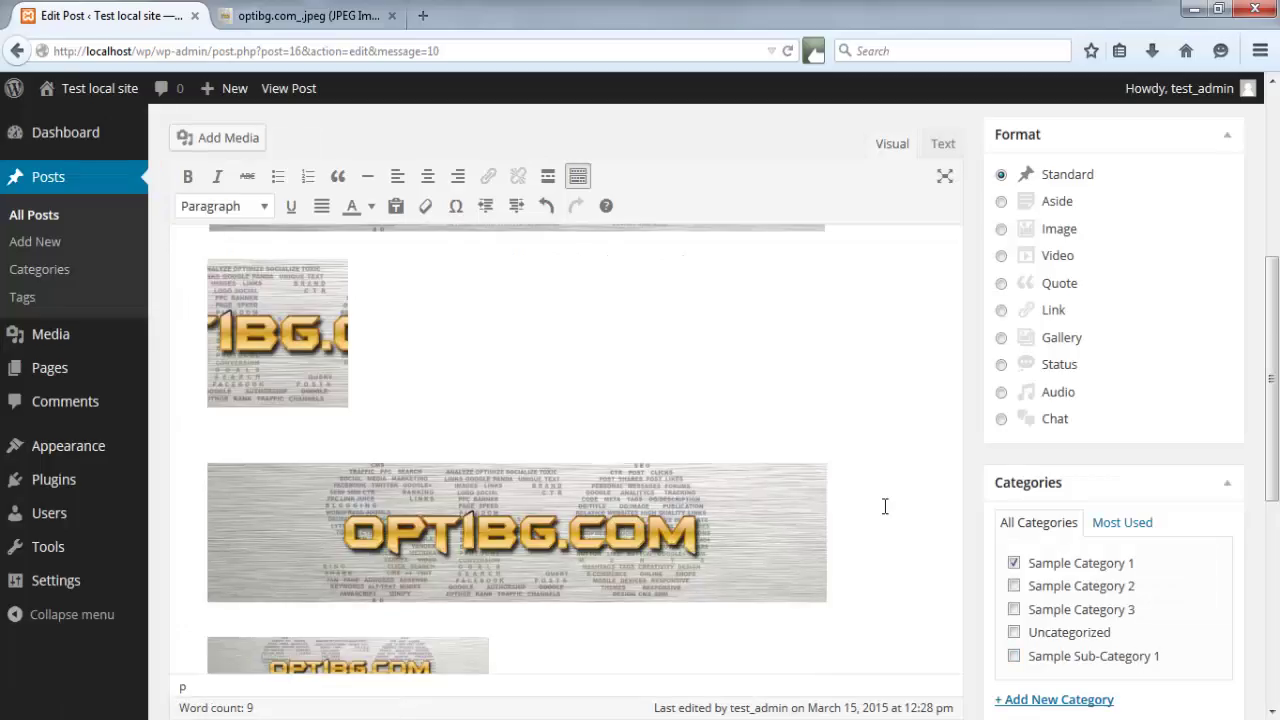
# Step: Remove the centered banner inserted from the URL between the thumbnail and the medium-sized image
pyautogui.scroll(-2, 884, 506)
pyautogui.click(885, 507)
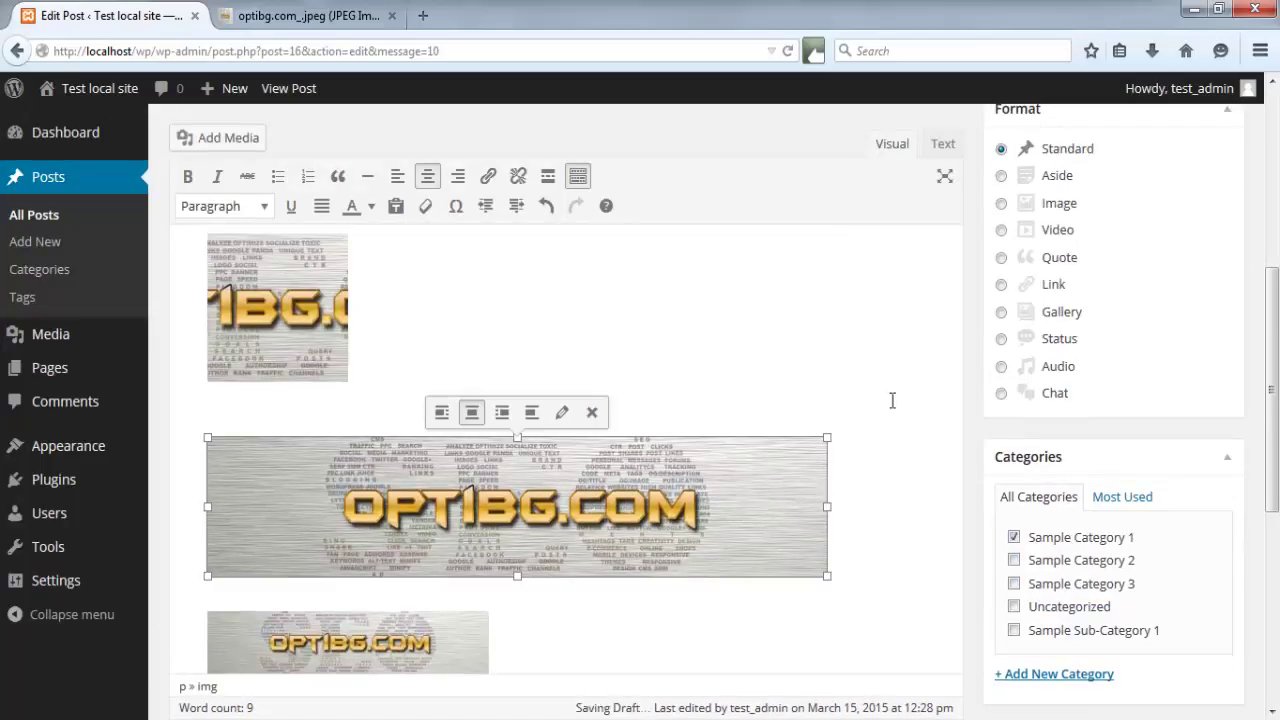
pyautogui.click(594, 413)
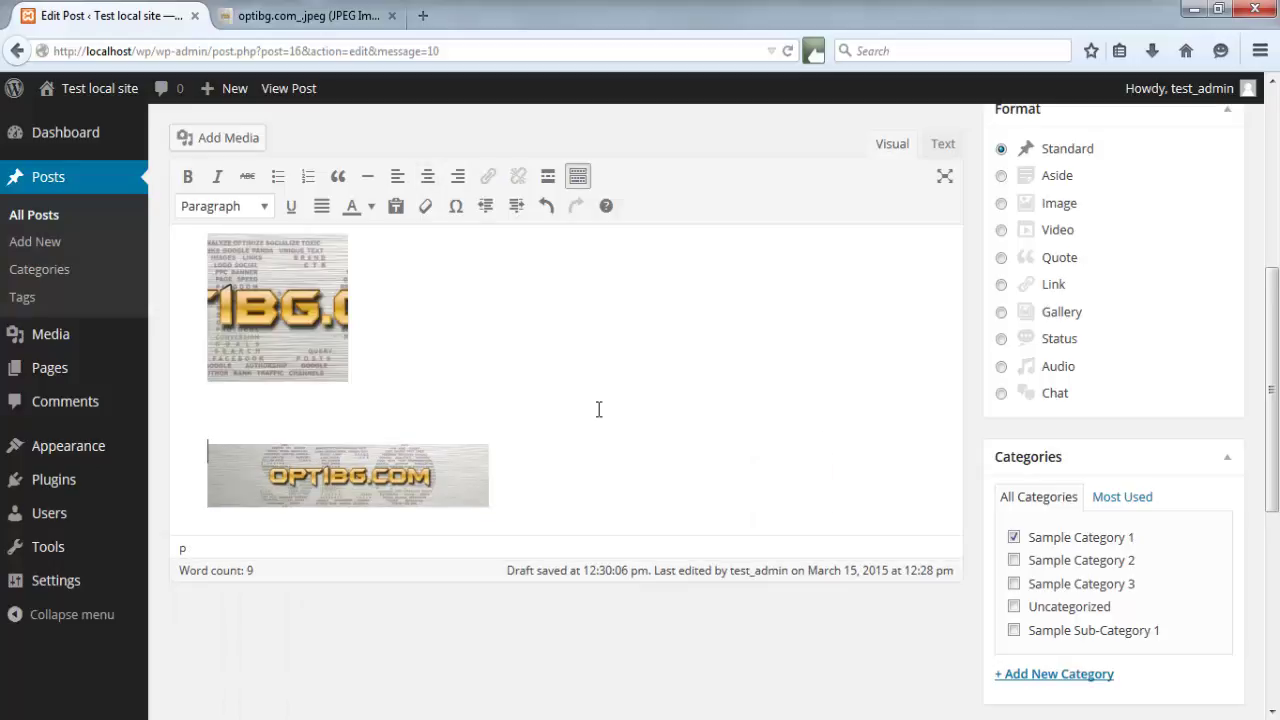
# Step: Publish the post and view it on the site, checking the featured image and the inserted images
pyautogui.scroll(1, 599, 409)
pyautogui.scroll(3, 719, 451)
pyautogui.click(1187, 427)
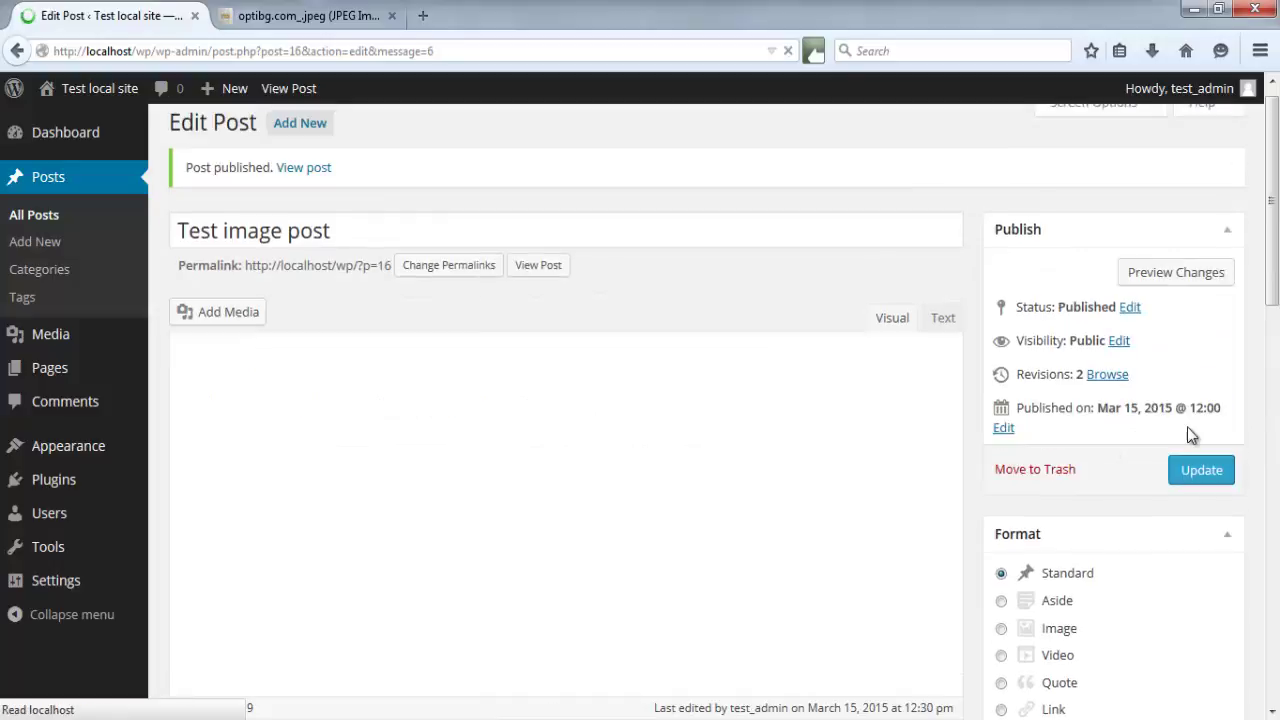
pyautogui.click(558, 268)
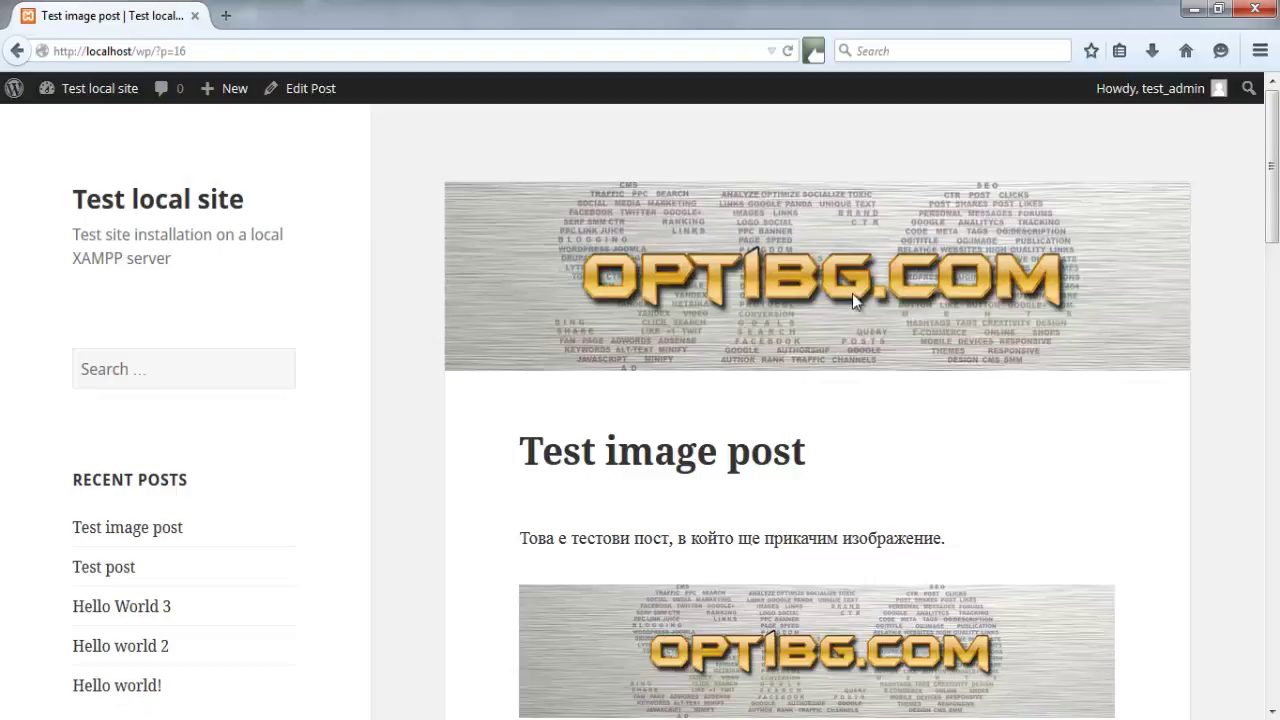
pyautogui.middleClick(411, 263)
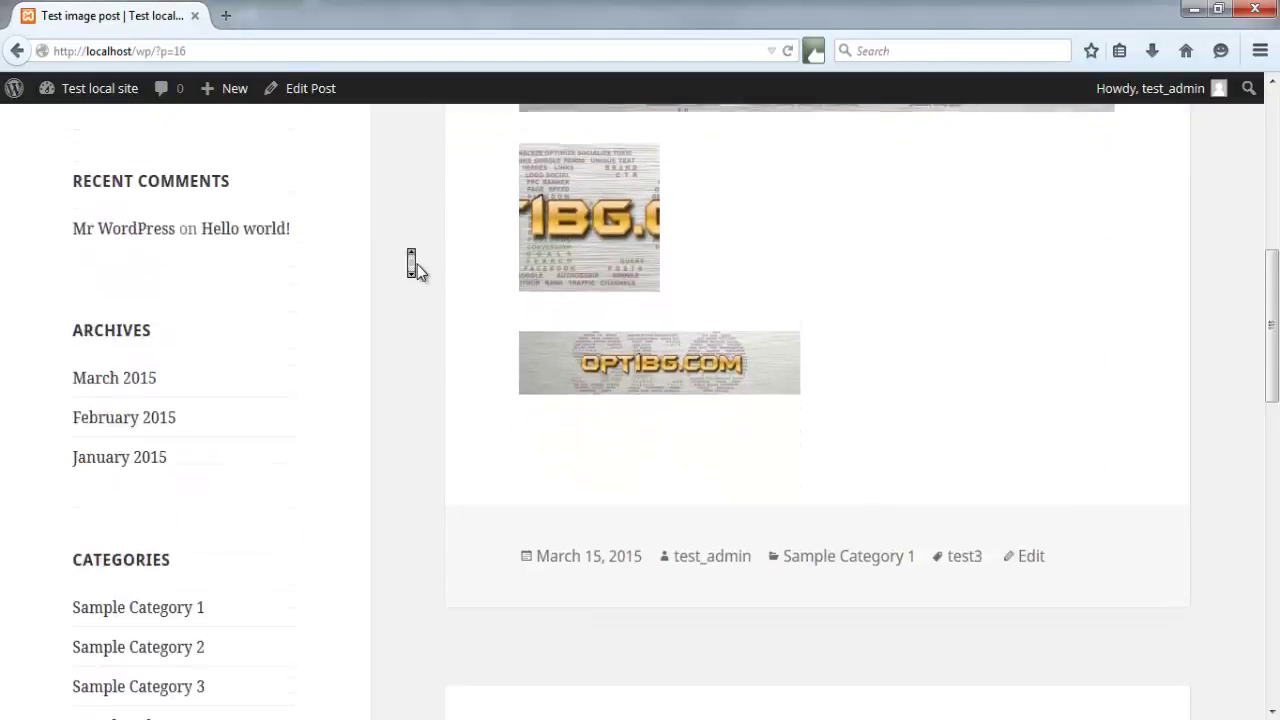
# Step: Turn off cropping thumbnails to exact dimensions in the site's Media Settings and save the changes
pyautogui.click(92, 108)
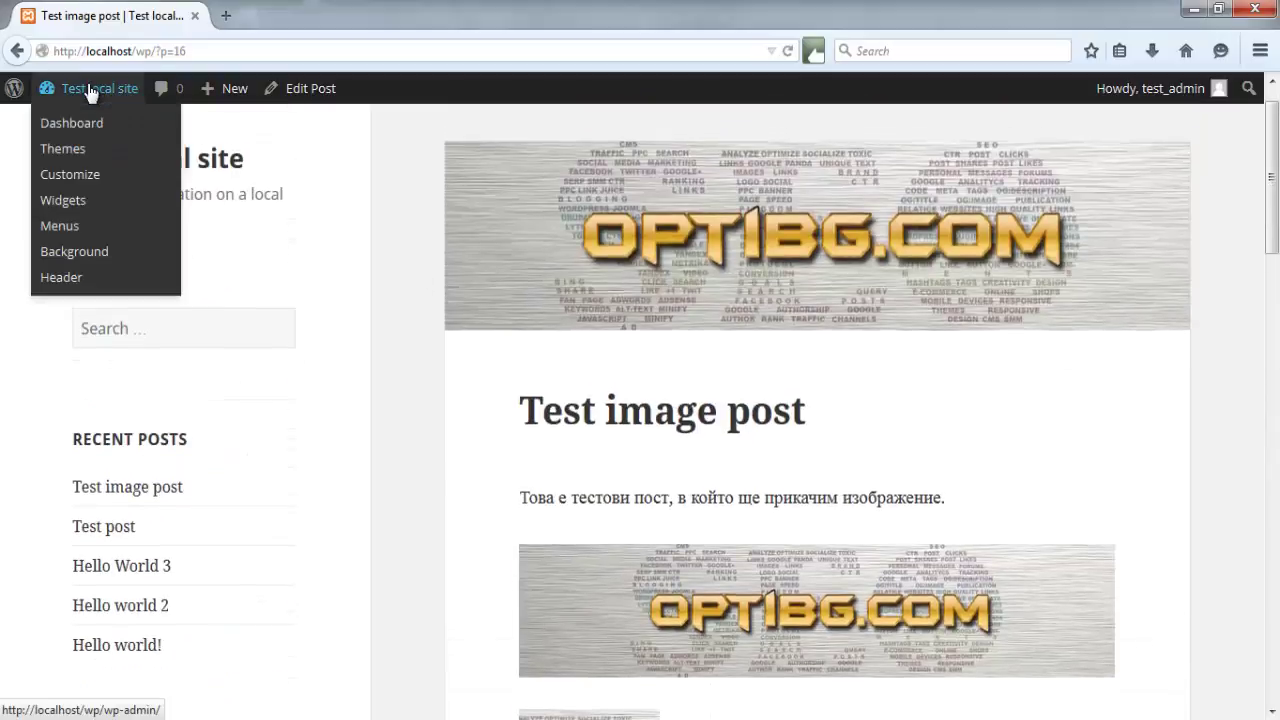
pyautogui.click(88, 88)
pyautogui.moveTo(70, 545)
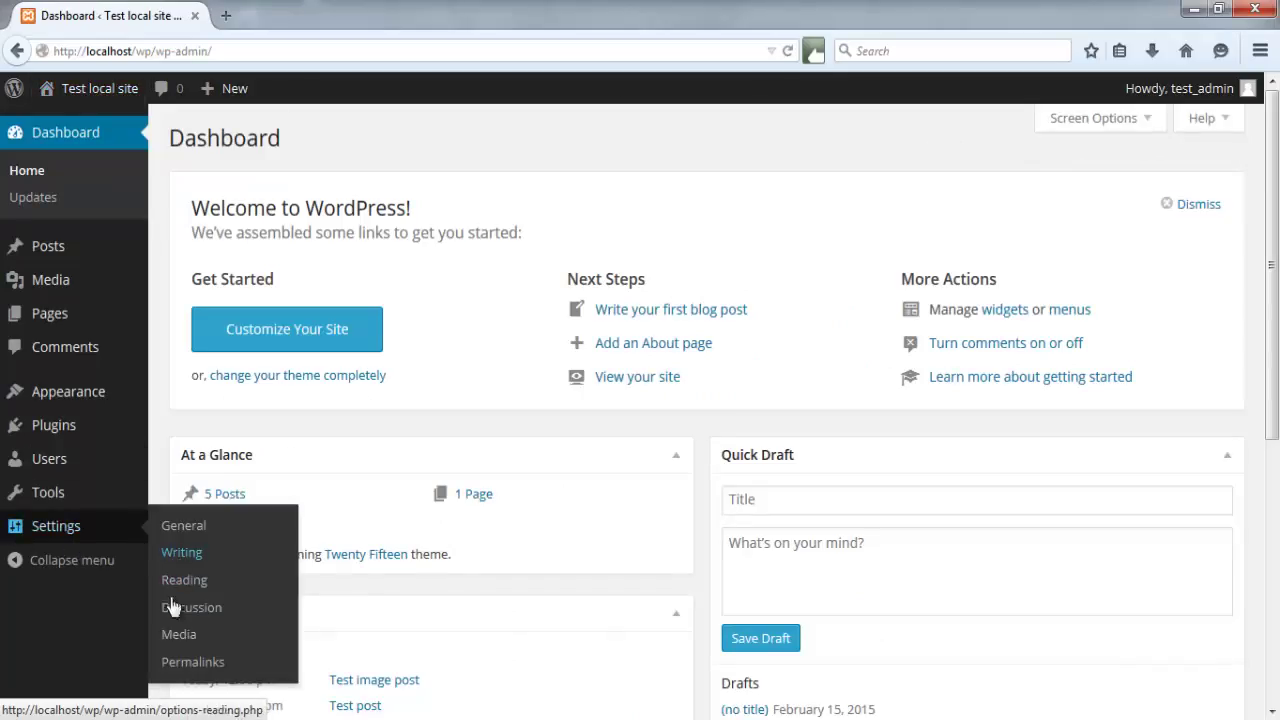
pyautogui.click(190, 640)
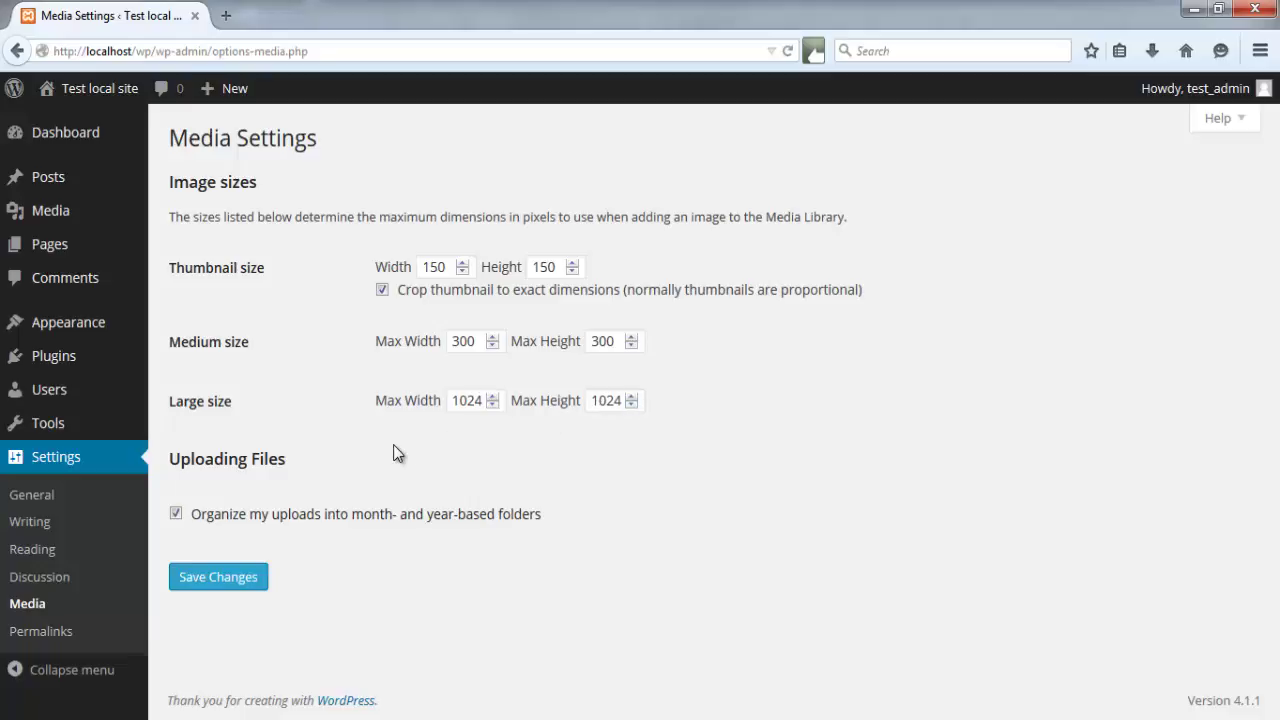
pyautogui.doubleClick(257, 517)
pyautogui.click(383, 296)
pyautogui.click(223, 579)
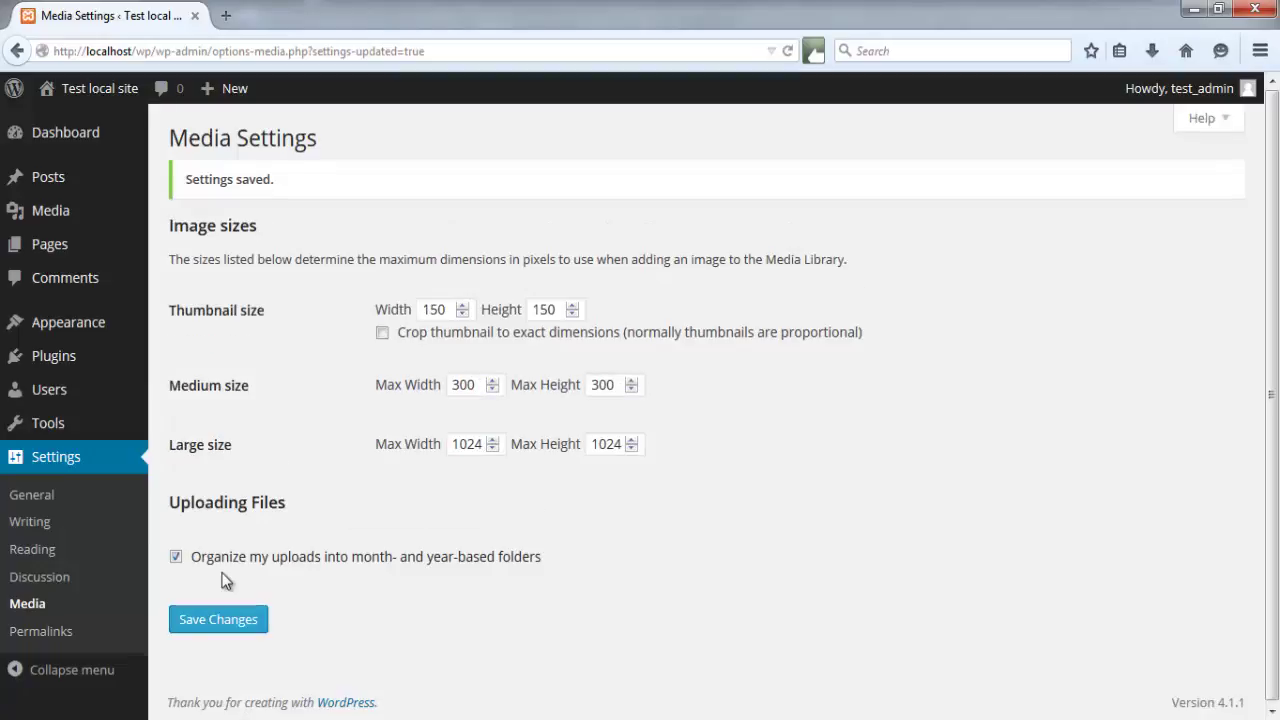
# Step: Examine the attachment details of sample_image.jpeg in the Media Library, view its attachment page and go back
pyautogui.moveTo(100, 226)
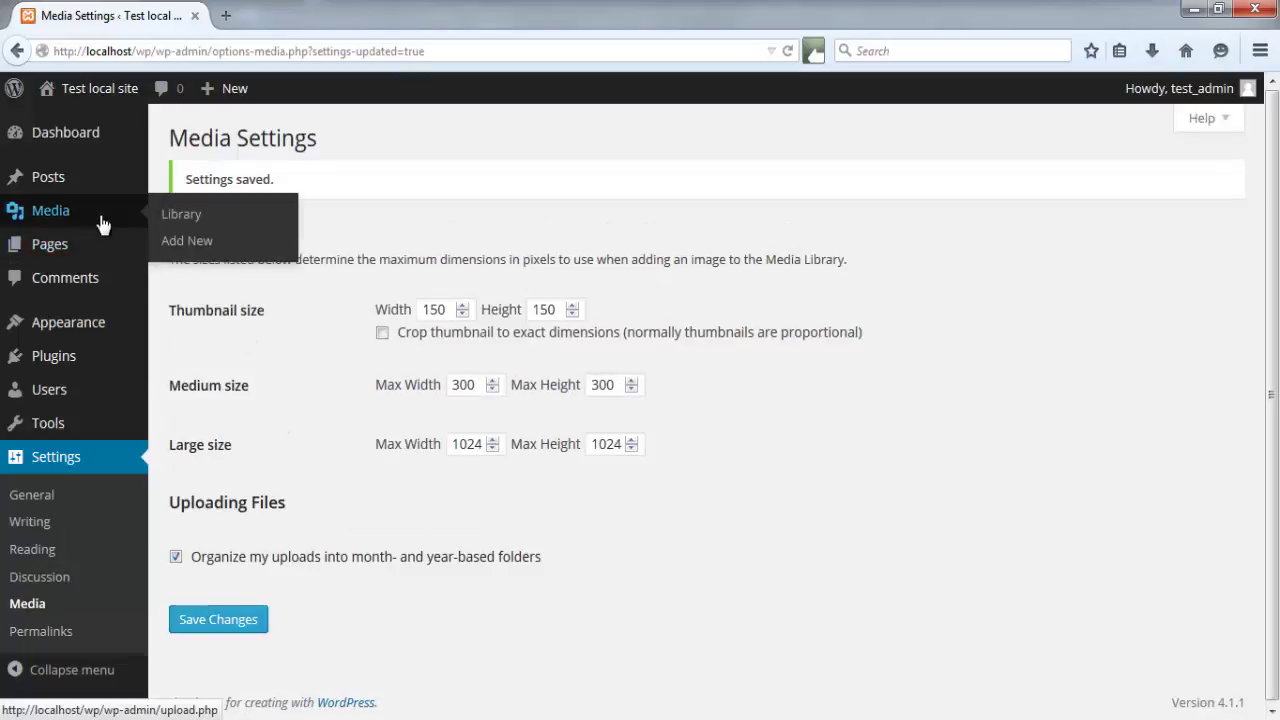
pyautogui.click(181, 222)
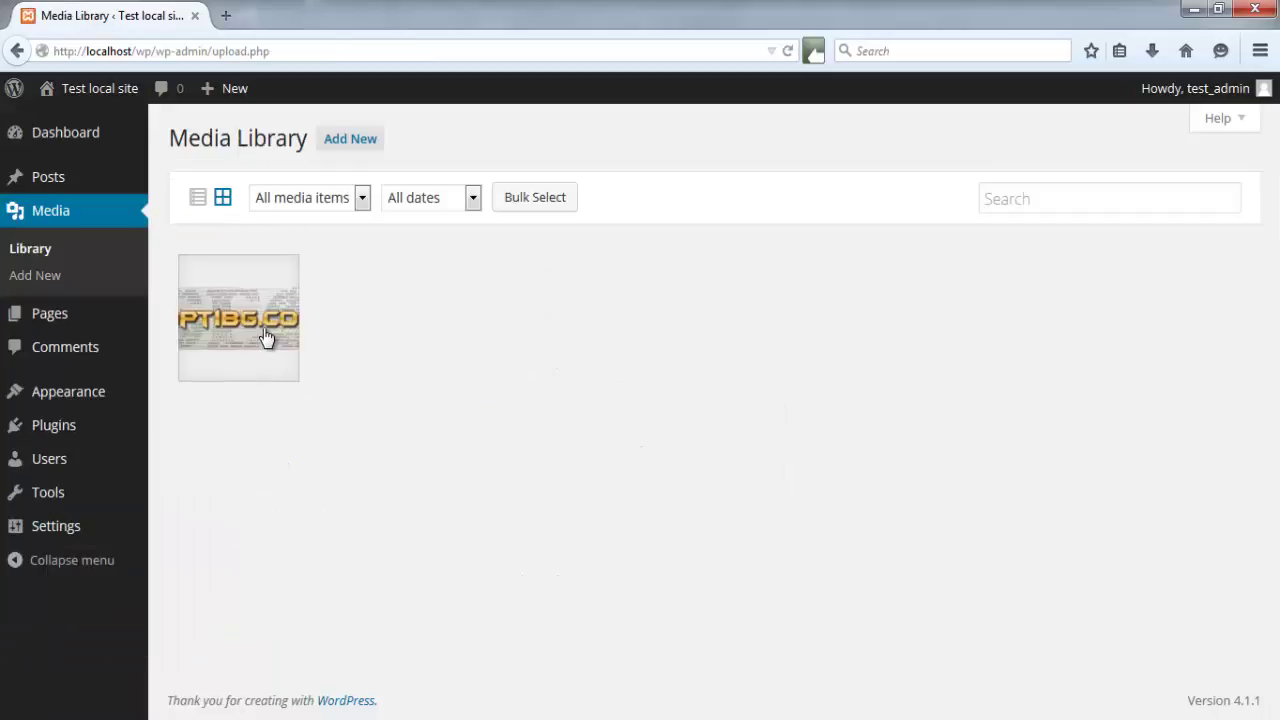
pyautogui.click(263, 330)
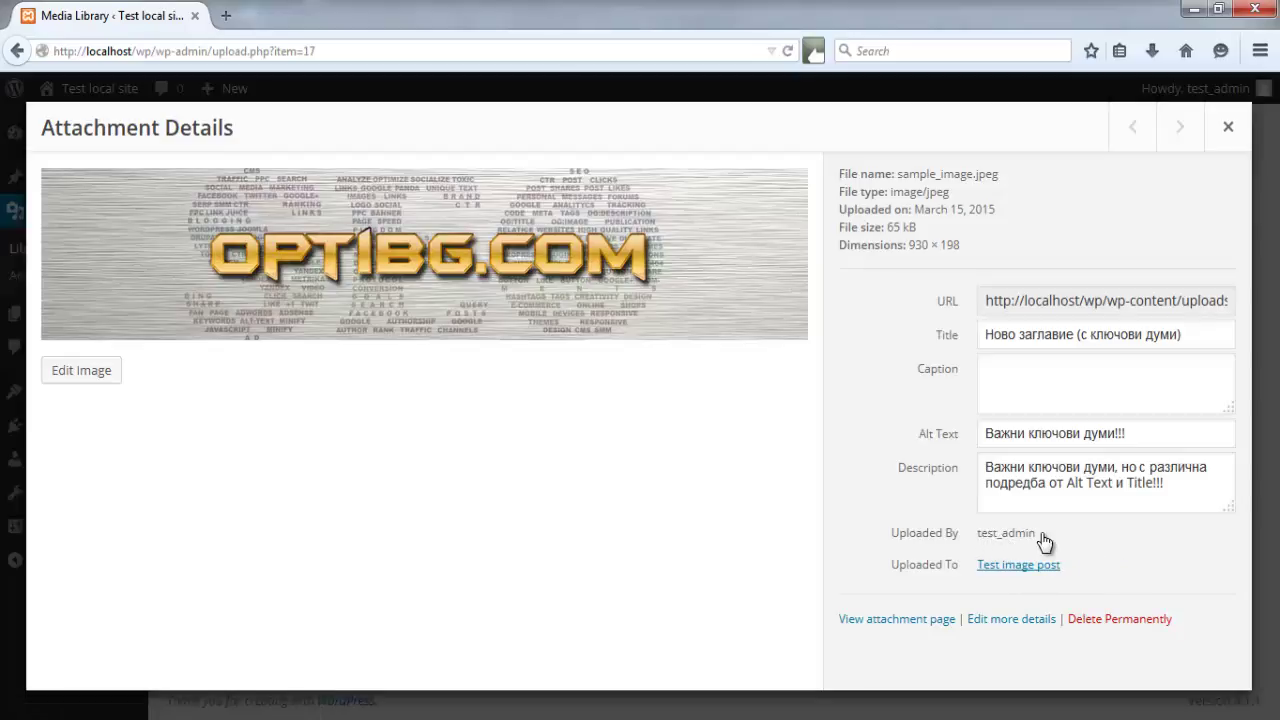
pyautogui.click(885, 626)
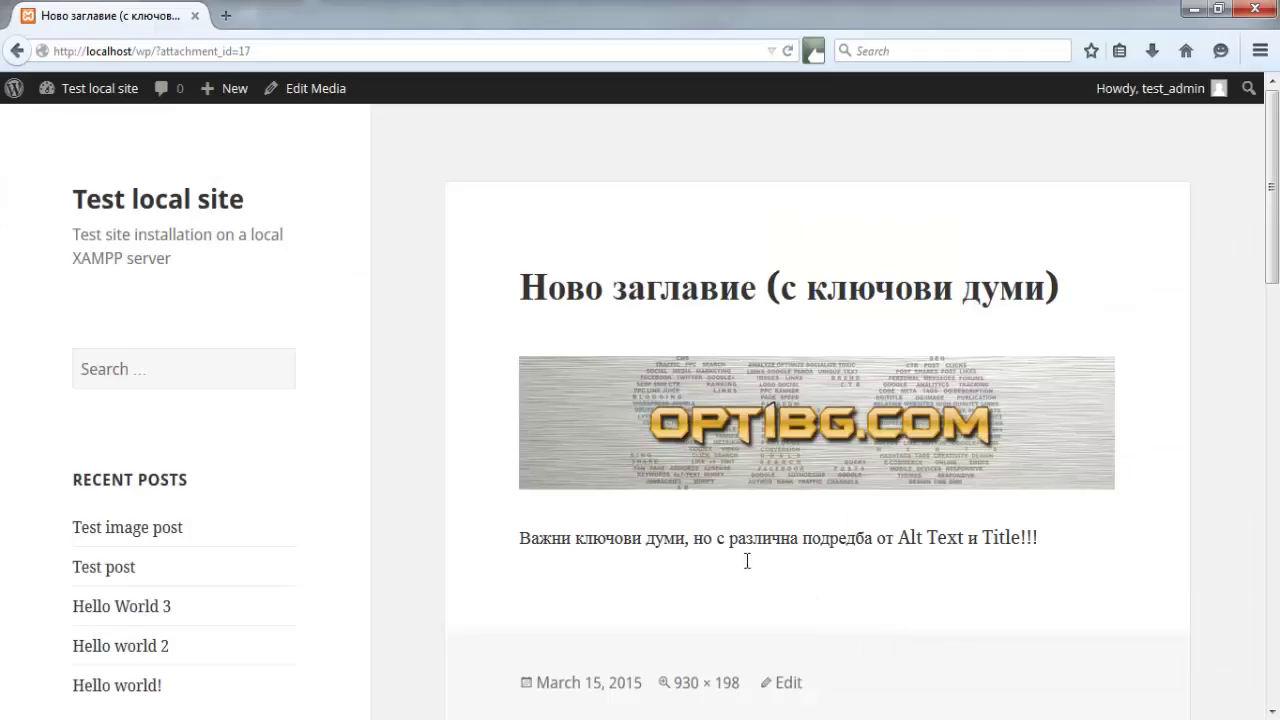
pyautogui.scroll(-5, 480, 368)
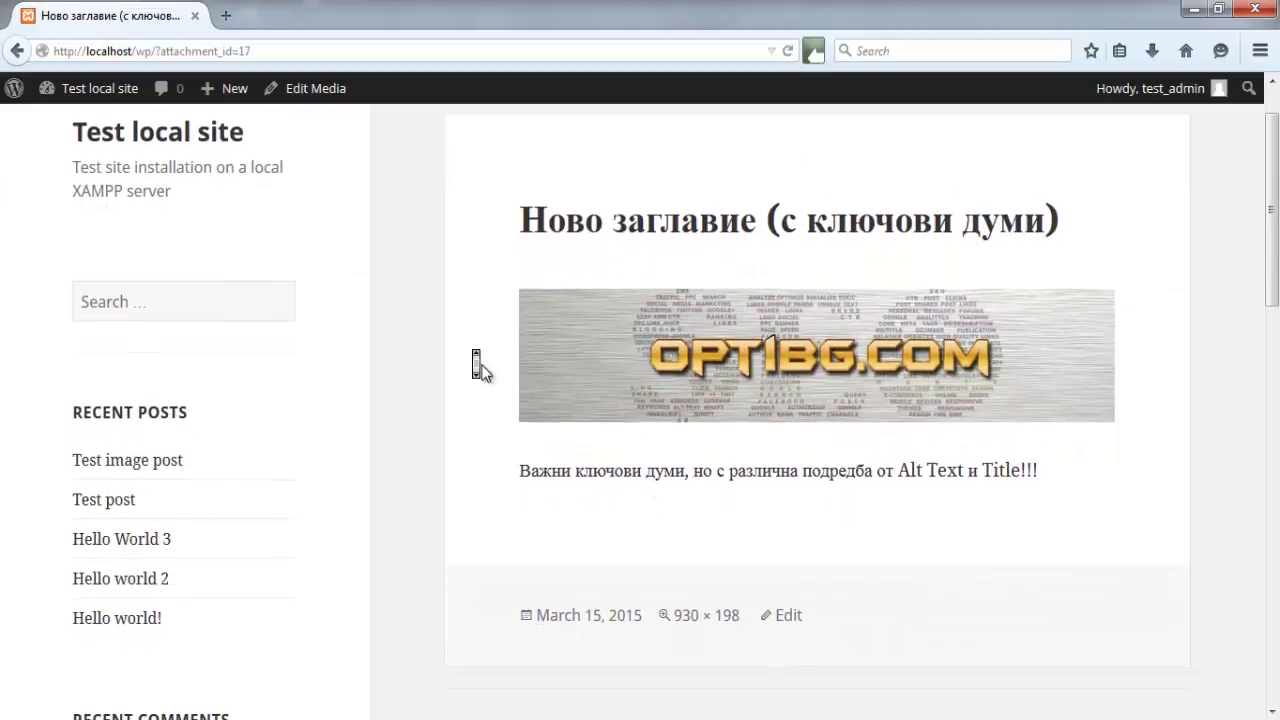
pyautogui.scroll(5, 480, 368)
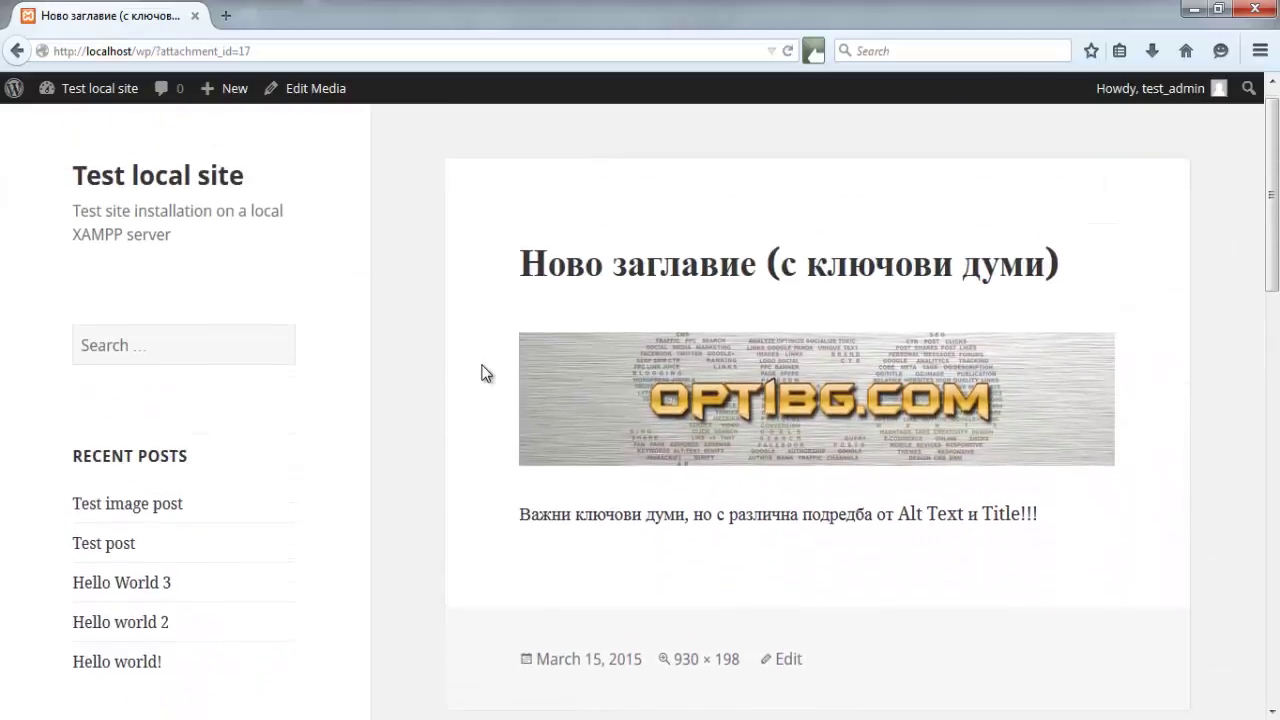
pyautogui.click(19, 51)
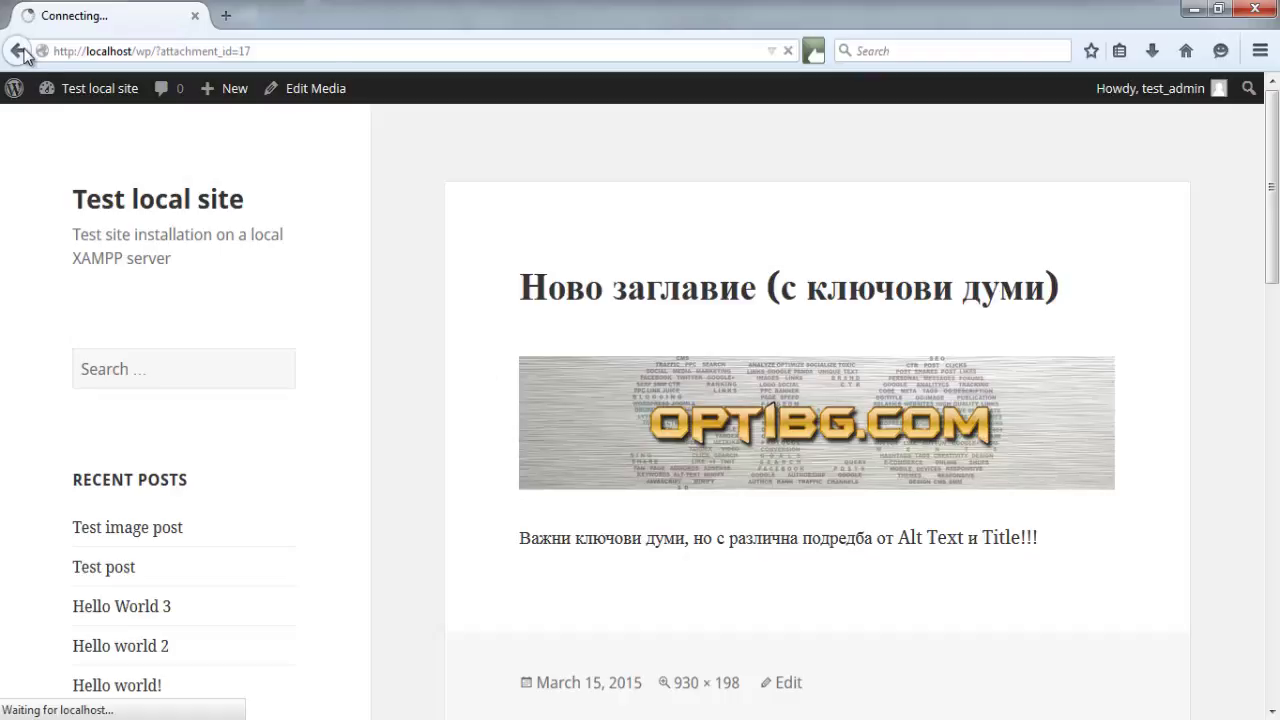